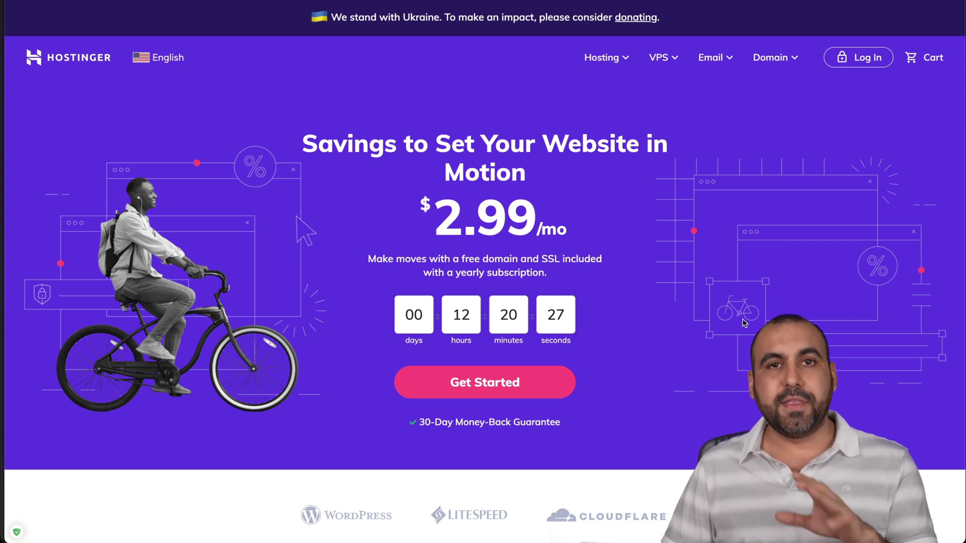
Show the VPS product options in Hostinger's top navigation
click(663, 58)
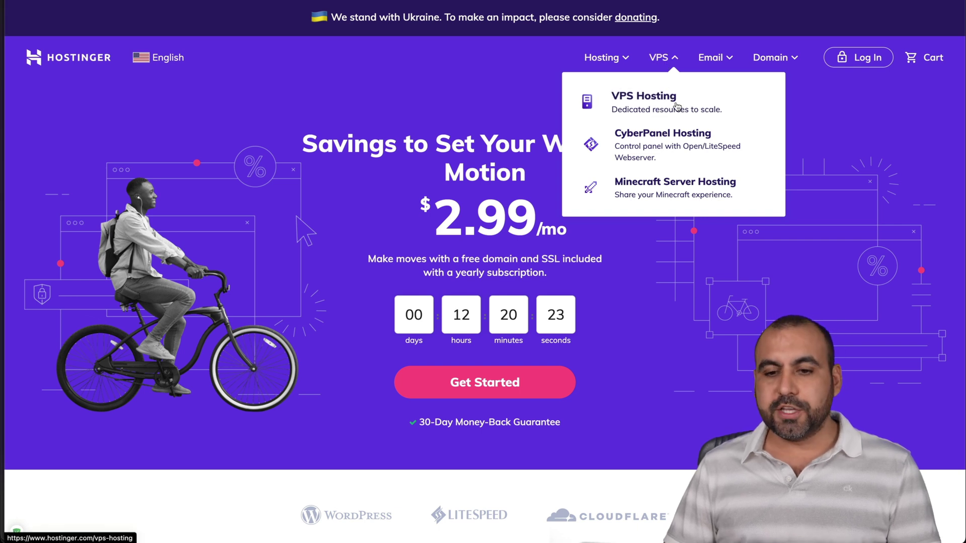
Open the VPS Hosting page and scroll down to the VPS plan pricing cards
click(660, 104)
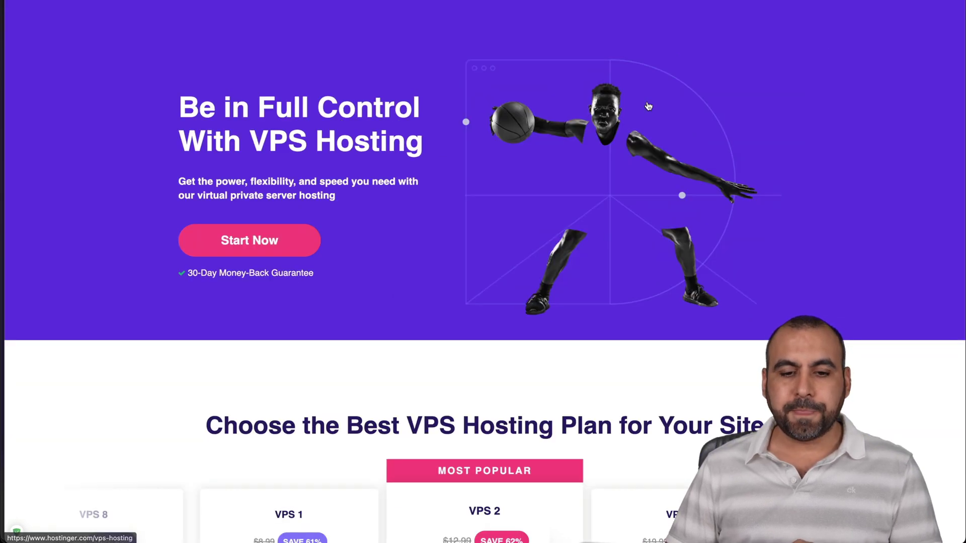
scroll(592, 220, down, 2)
scroll(592, 219, down, 6)
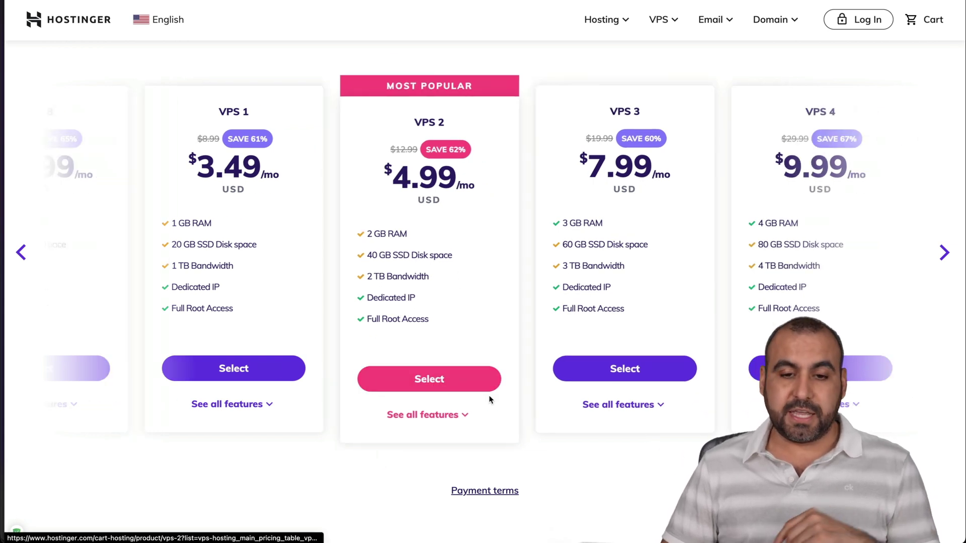
Choose the VPS 2 plan and scroll down to the checkout's payment section
click(321, 386)
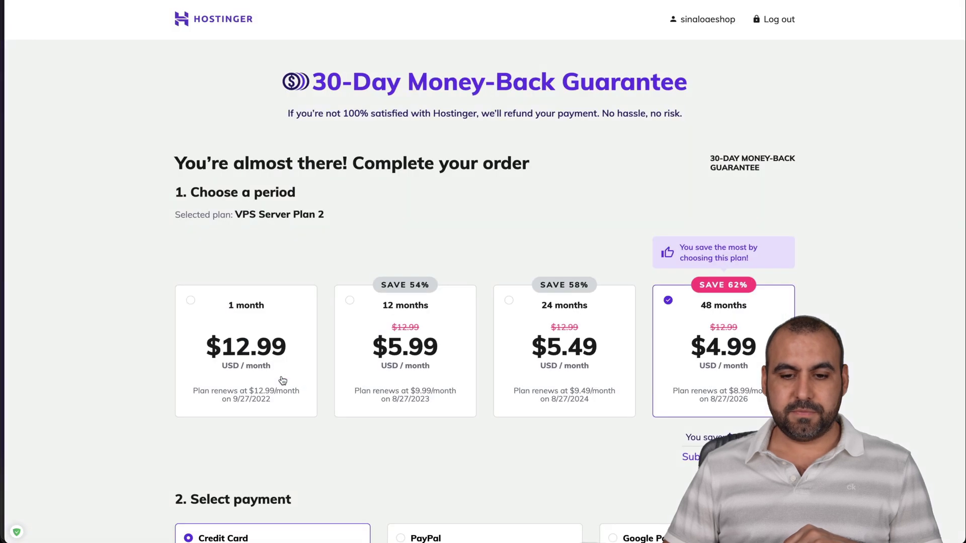
scroll(456, 403, down, 2)
scroll(456, 404, down, 1)
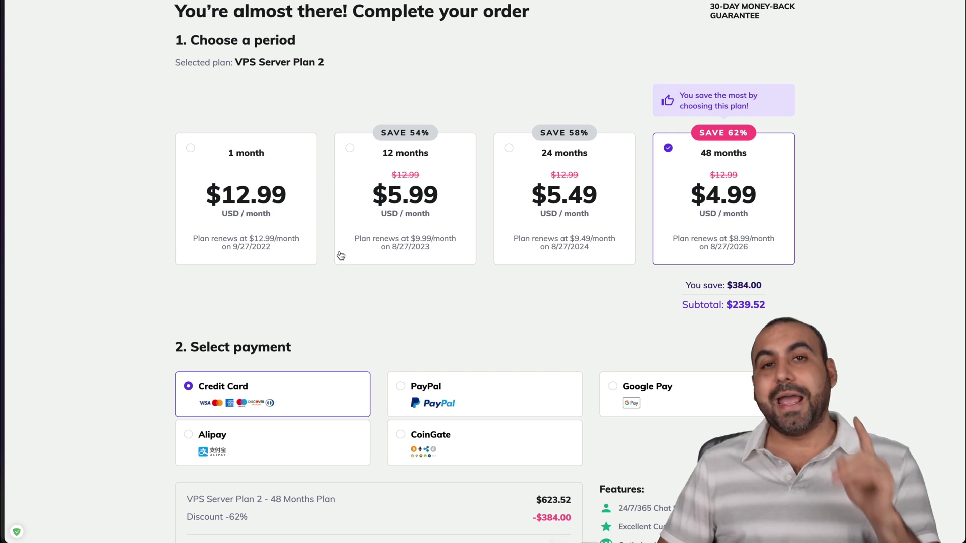
scroll(341, 256, down, 6)
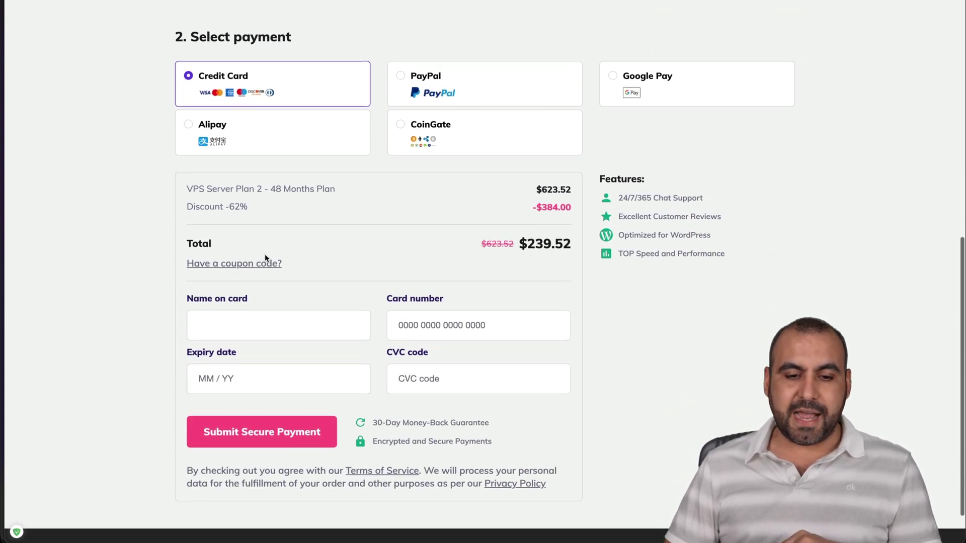
Apply the SAASMASTER coupon, cutting the 48-month total to $222.72, and return to the homepage
click(265, 259)
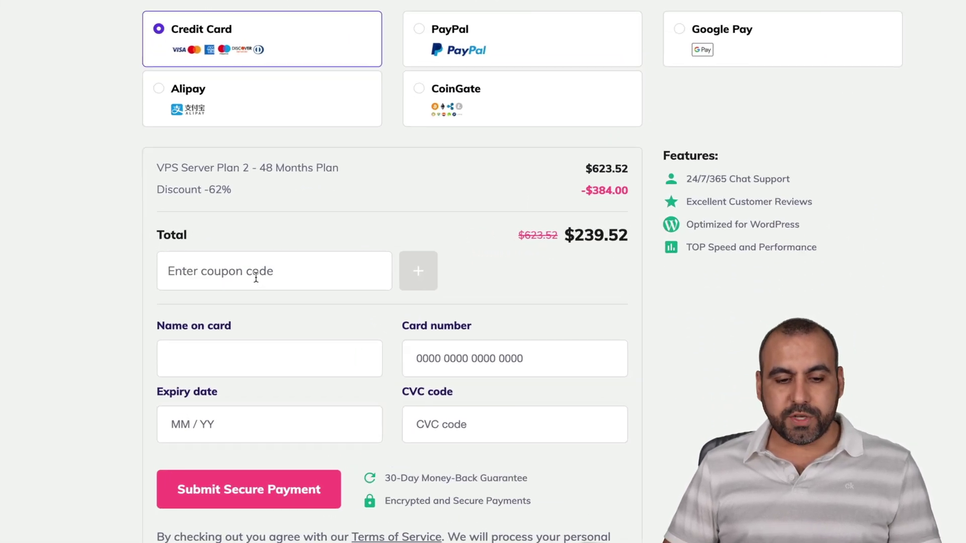
text(SAASMASTER)
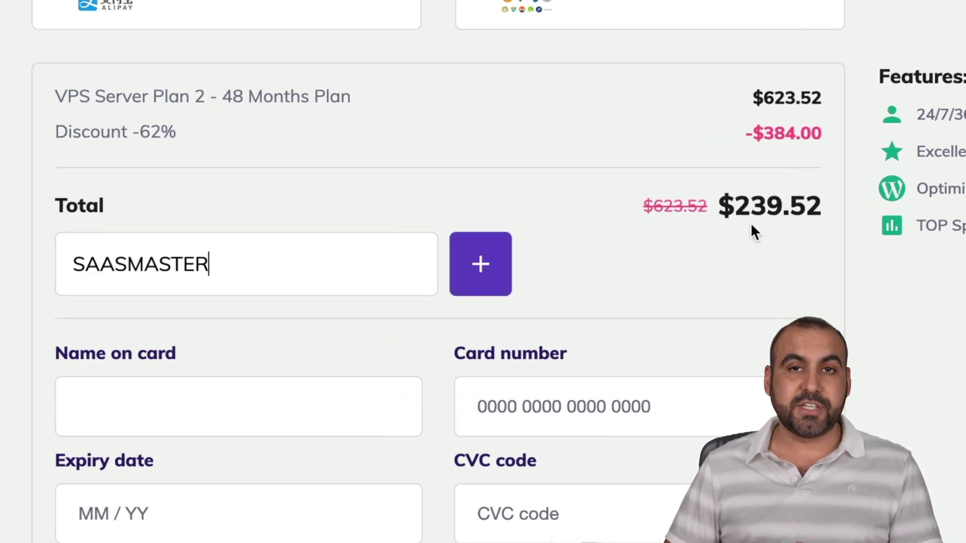
click(486, 254)
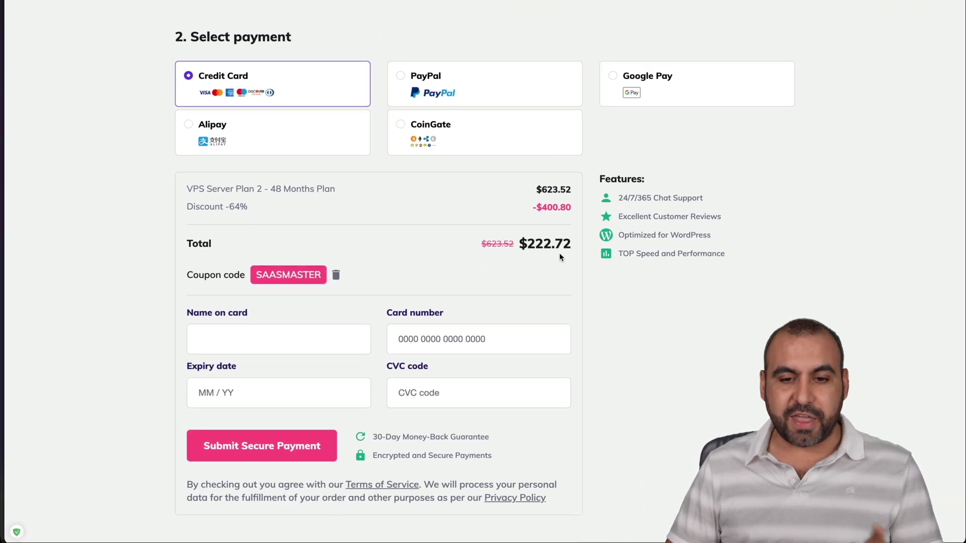
scroll(559, 258, up, 10)
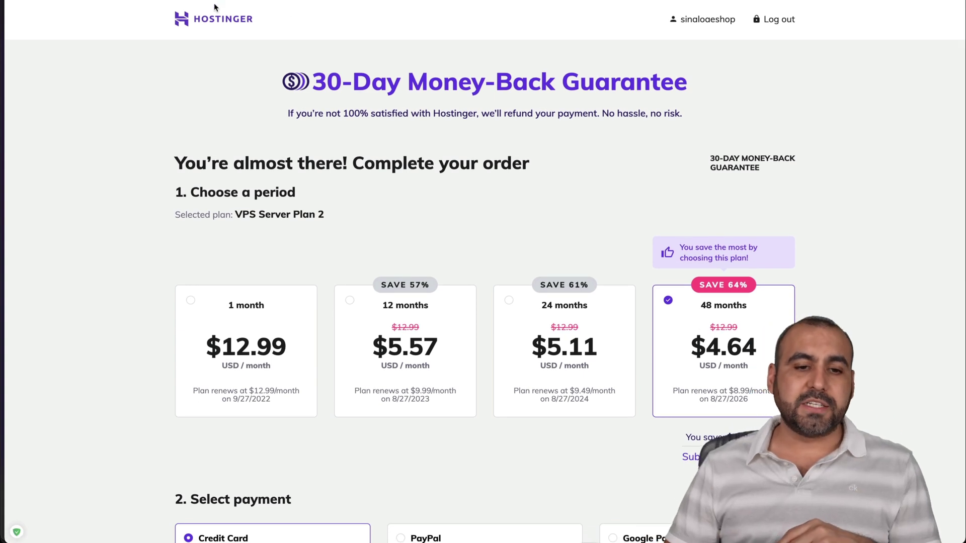
click(215, 19)
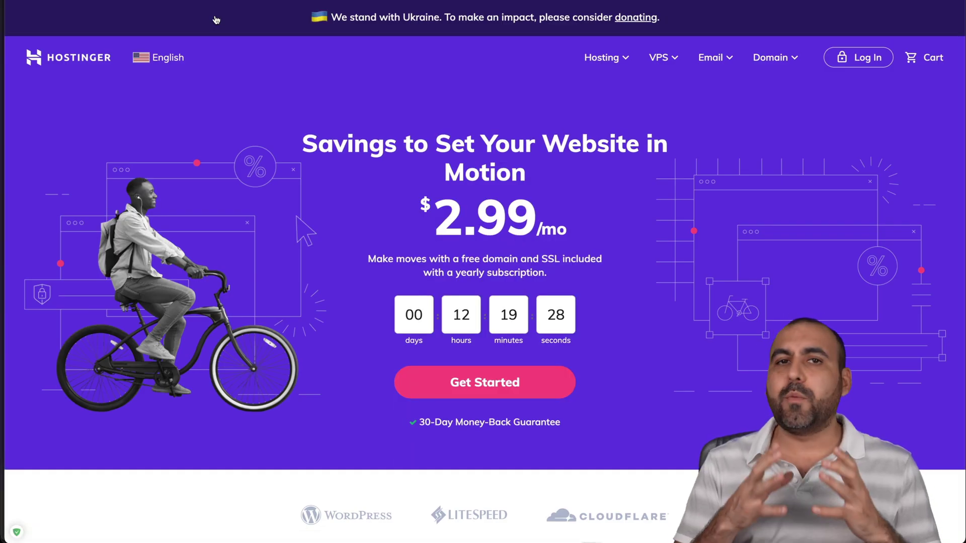
Go to the Web Hosting page from the Hosting menu
click(604, 58)
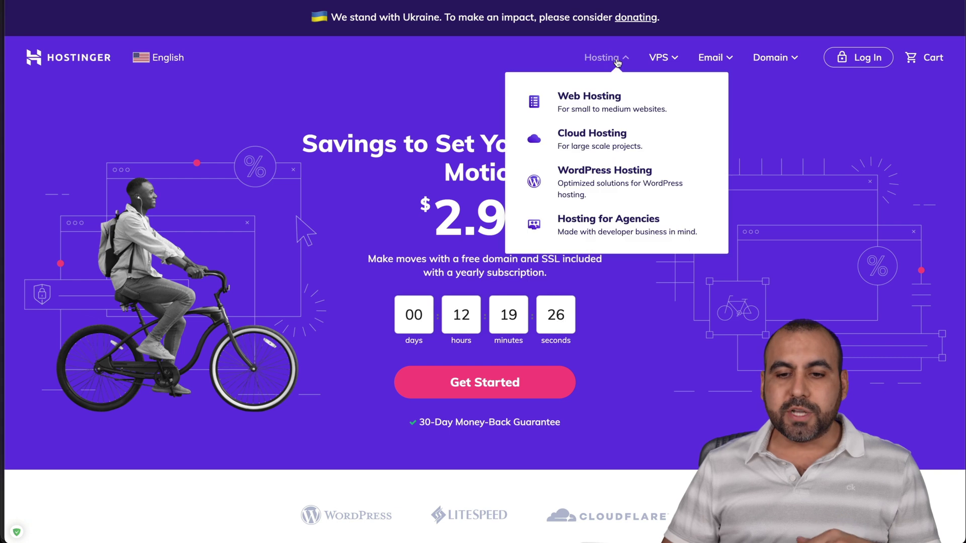
click(578, 107)
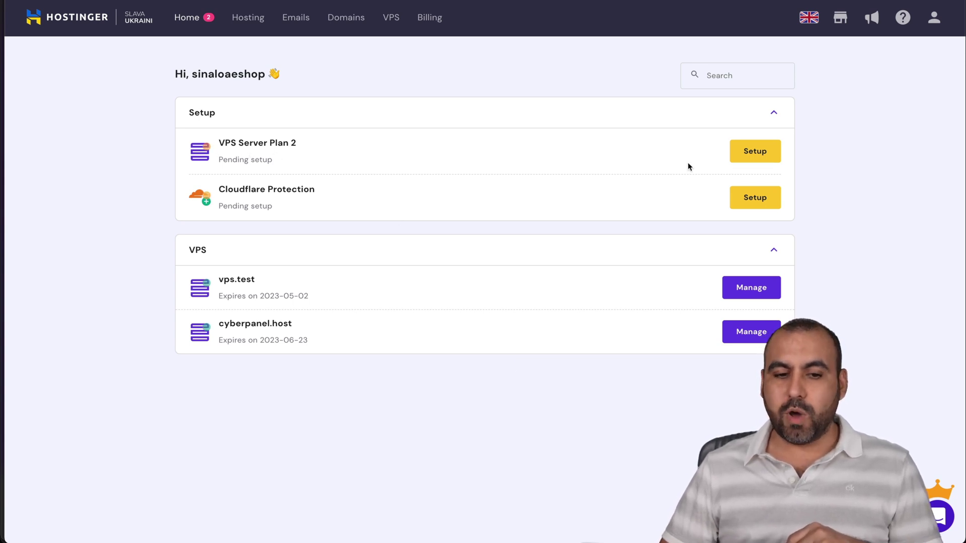
Start guided setup of VPS Server Plan 2 with United States of America as location
click(756, 152)
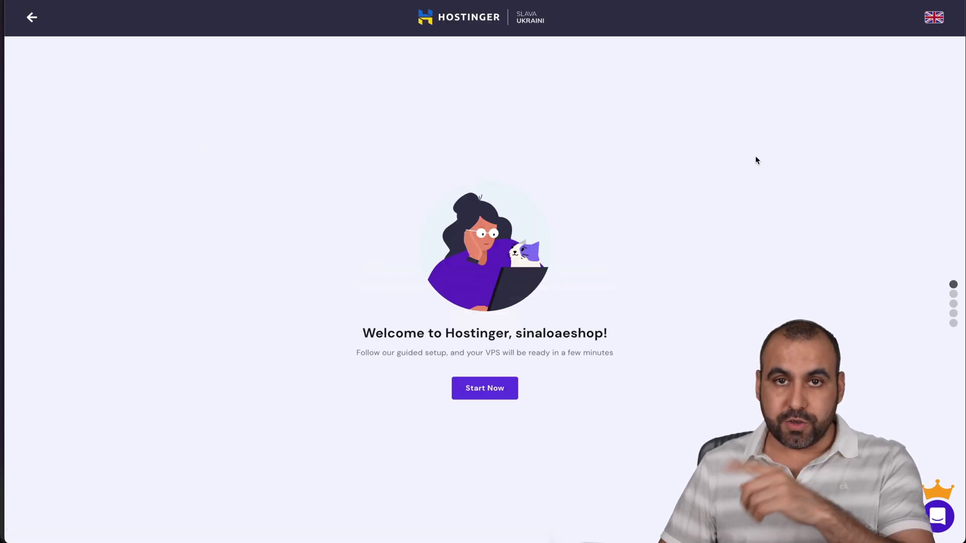
click(499, 393)
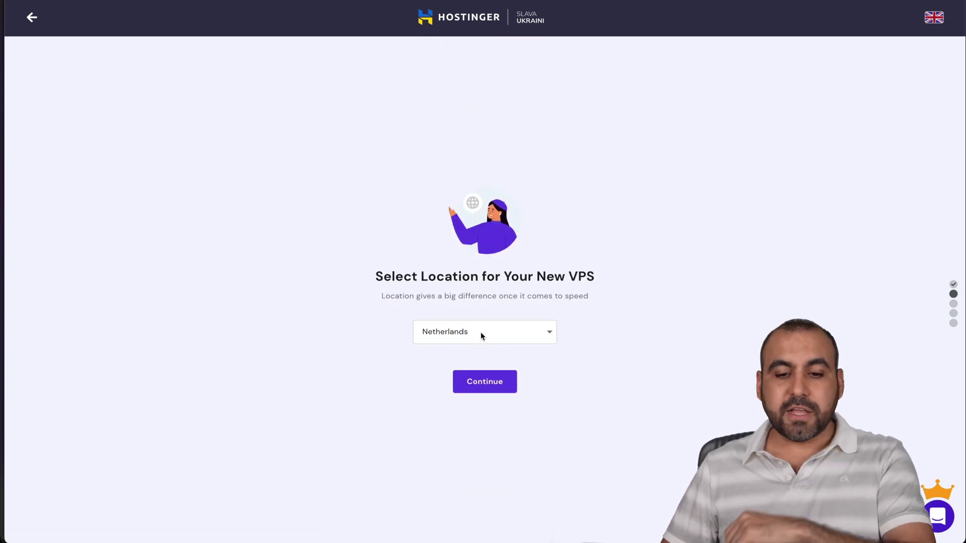
click(481, 332)
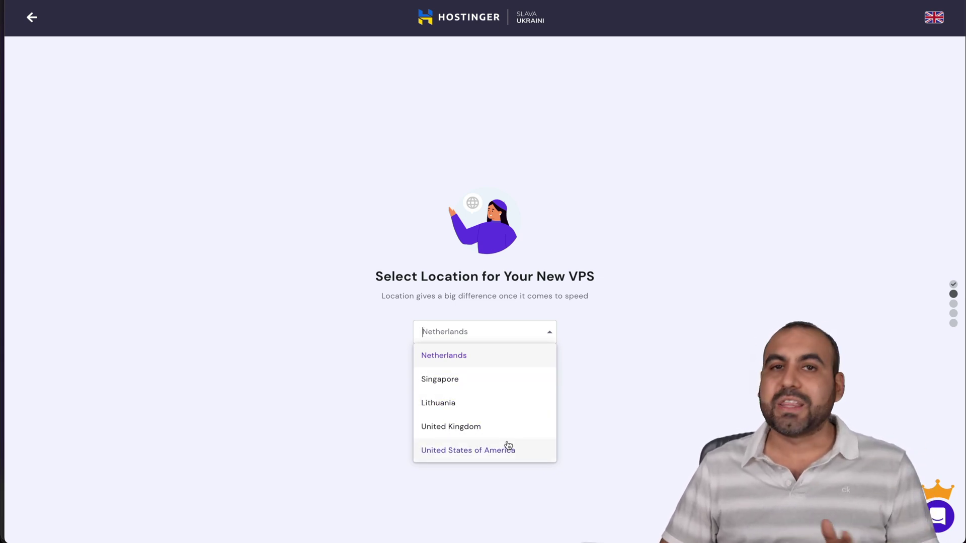
click(472, 454)
click(500, 379)
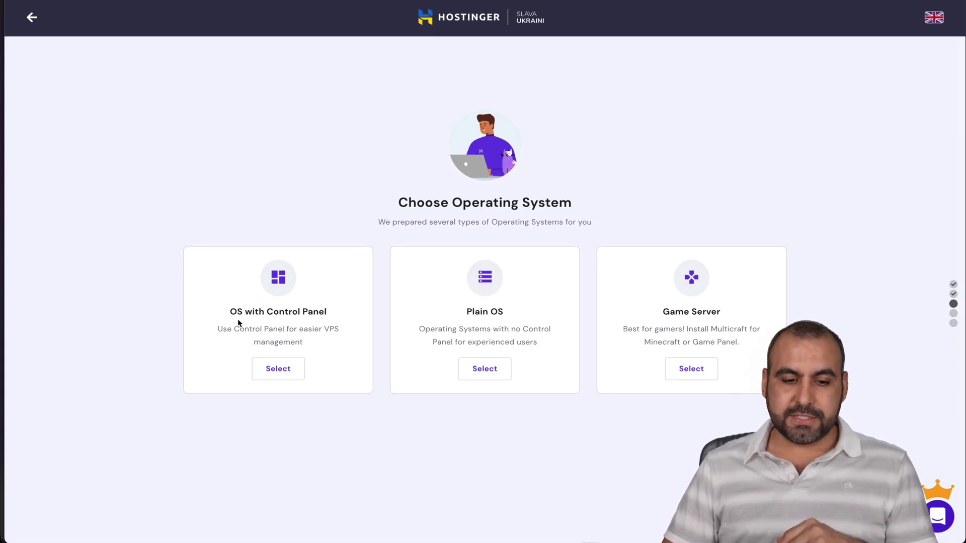
Pick OS with Control Panel, then CentOS 7 64bit with CyberPanel from the other panel choices
click(279, 368)
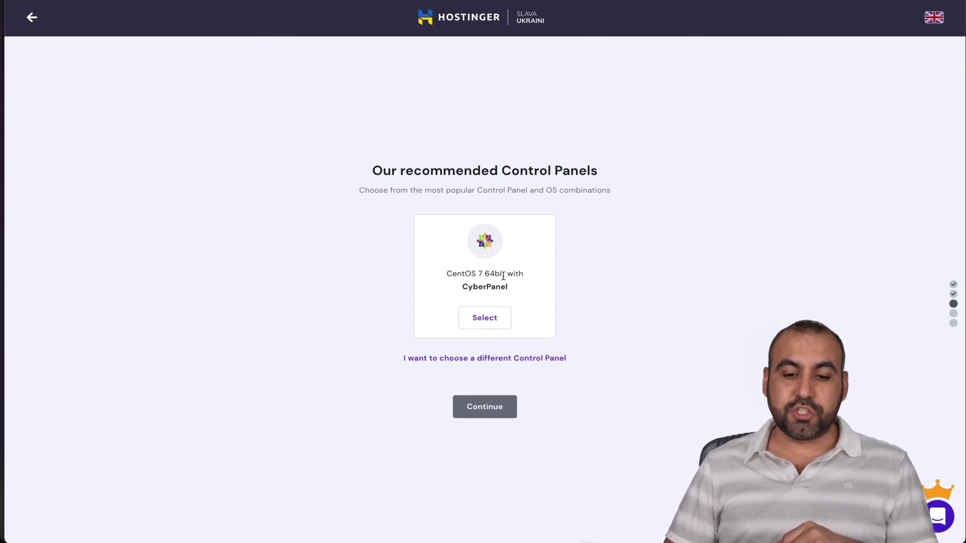
click(457, 359)
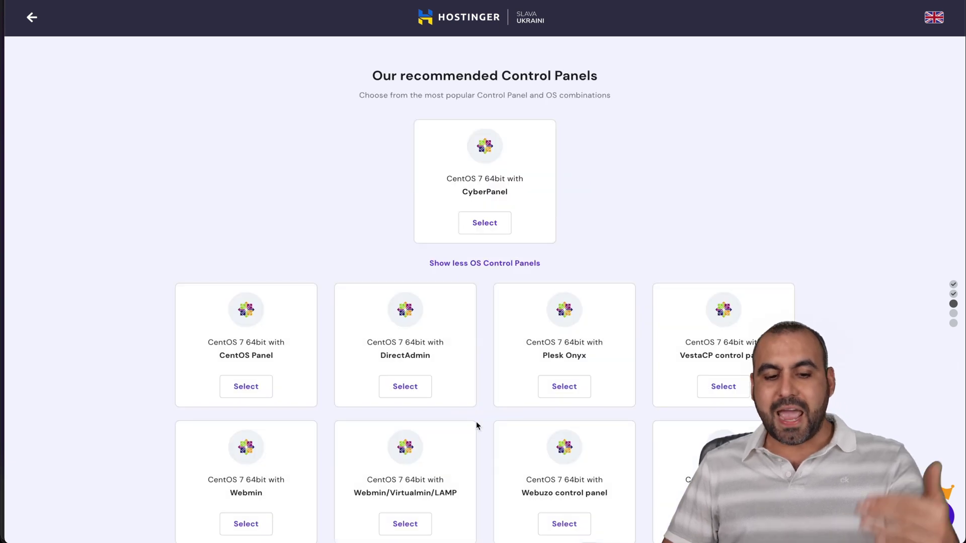
scroll(484, 434, down, 3)
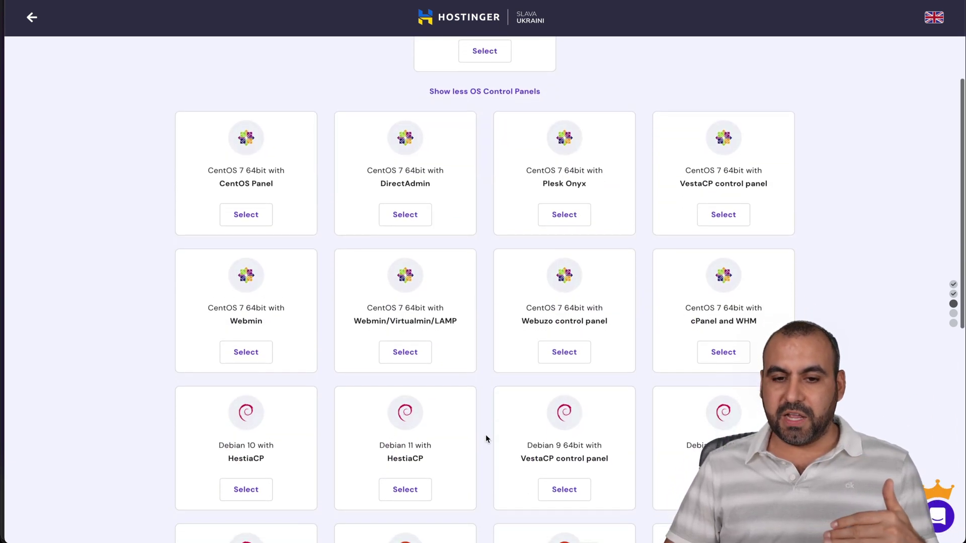
scroll(486, 439, down, 4)
scroll(486, 438, up, 6)
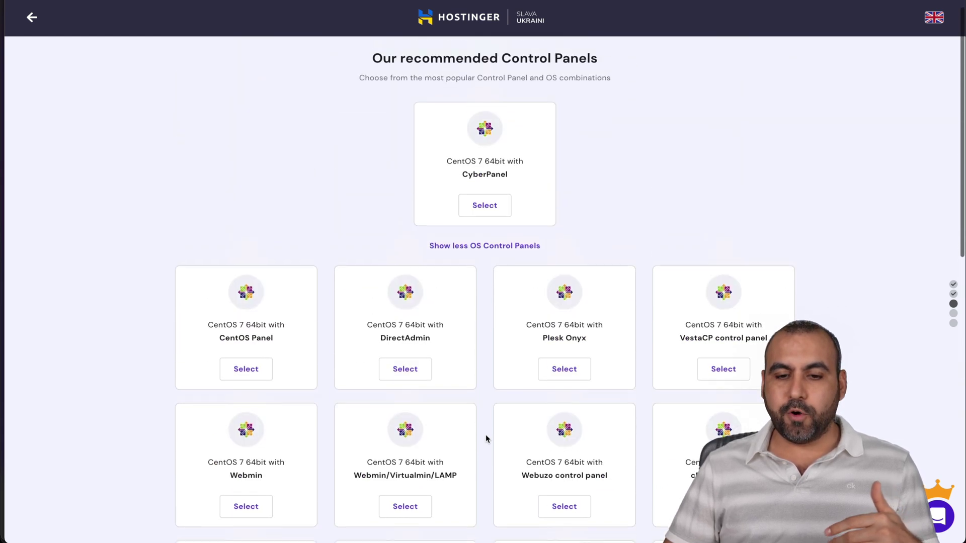
scroll(486, 438, up, 1)
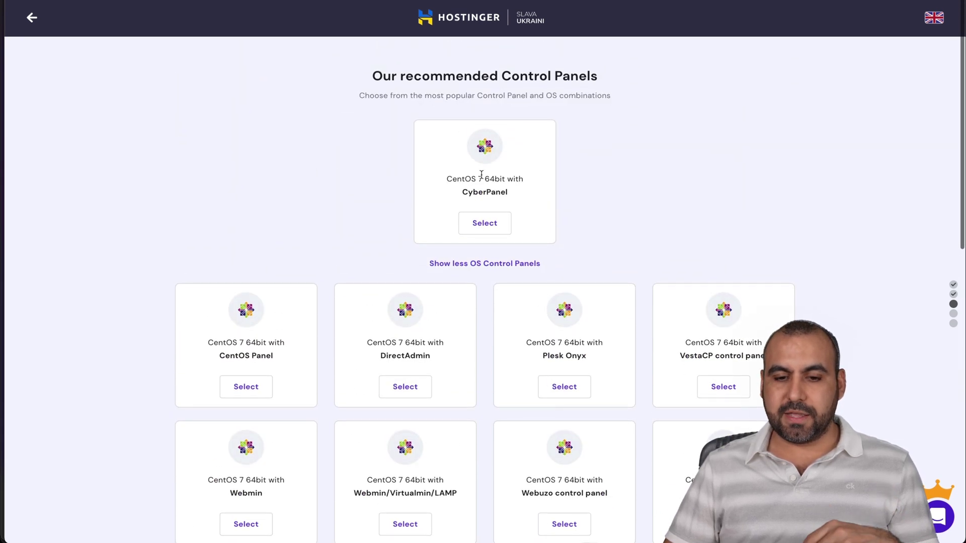
click(497, 225)
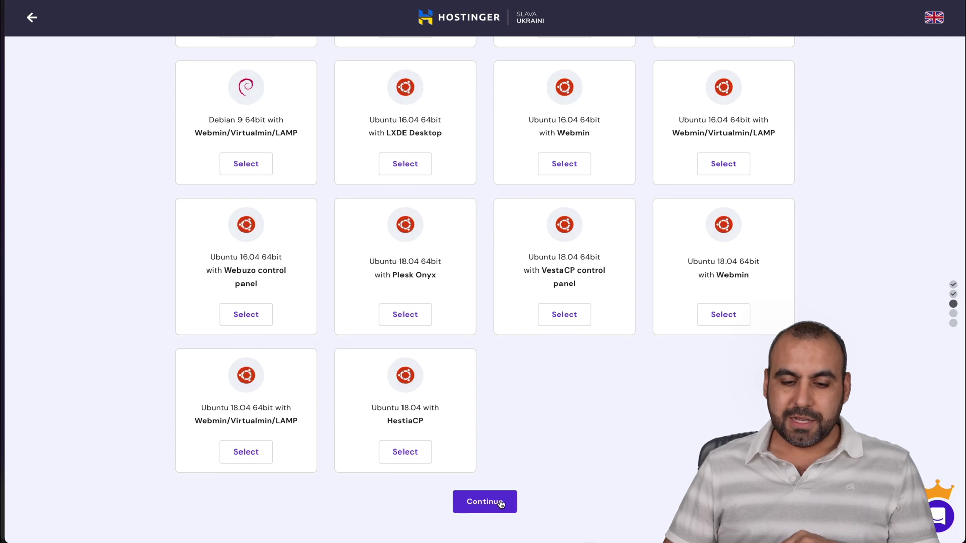
click(501, 504)
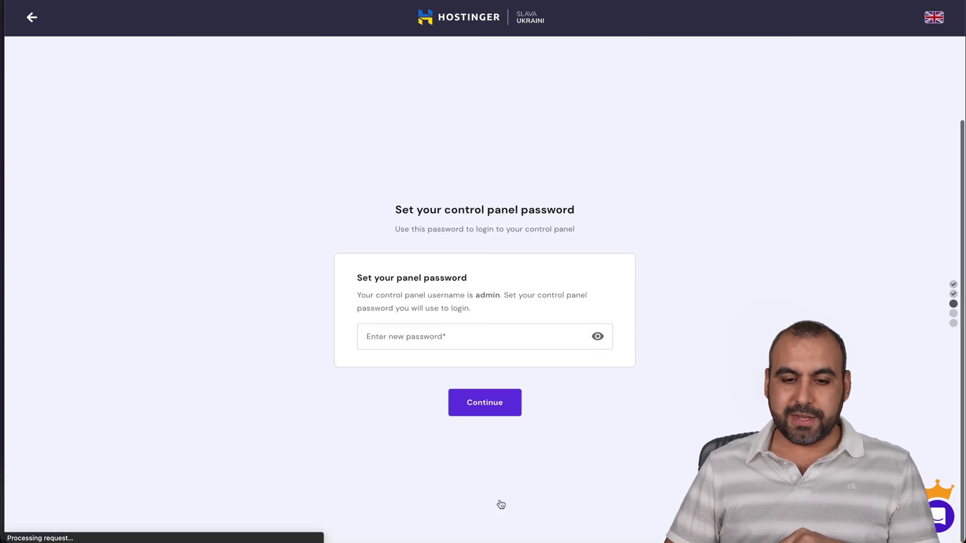
Paste the control panel password and continue
click(422, 343)
key(ctrl+v)
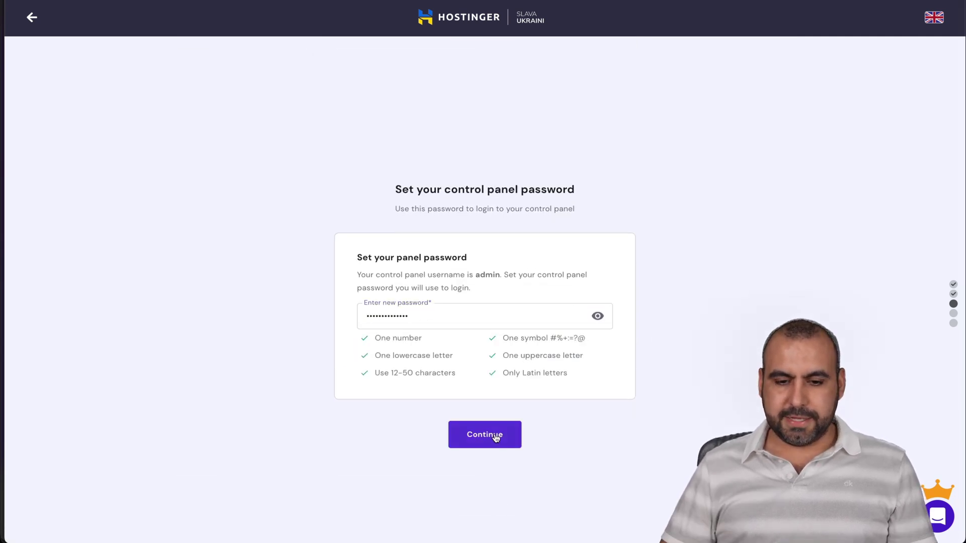
click(495, 436)
Enter hostname for.video and paste the root password, then save the server details
scroll(452, 431, down, 1)
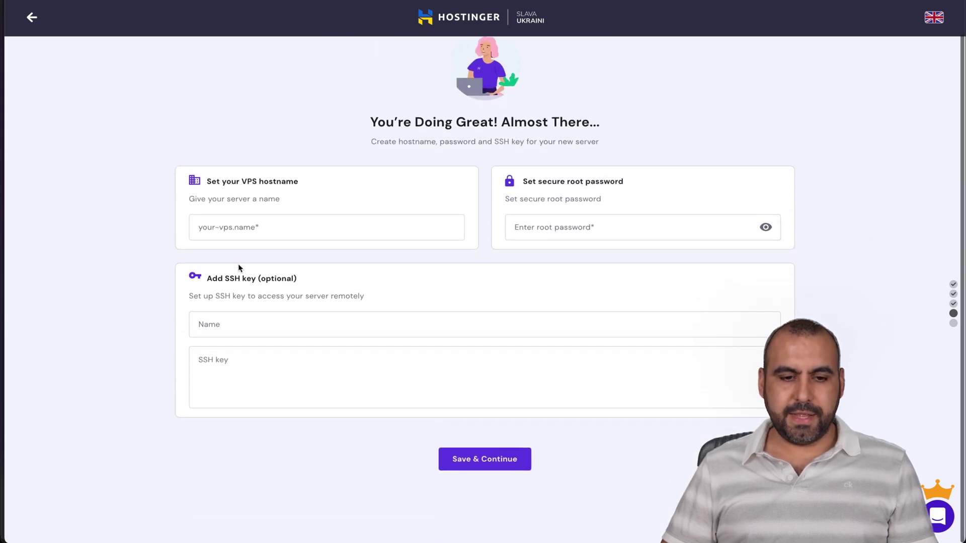
click(219, 228)
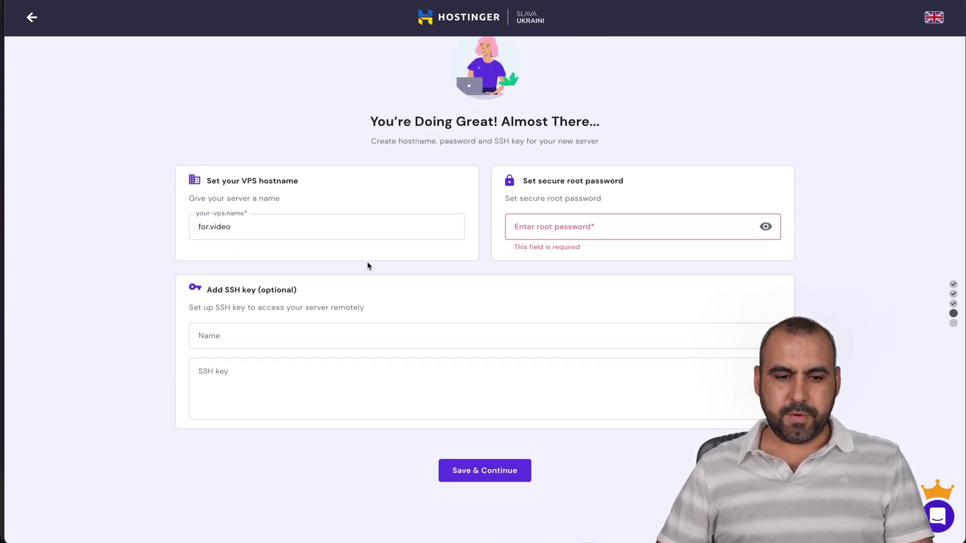
click(569, 228)
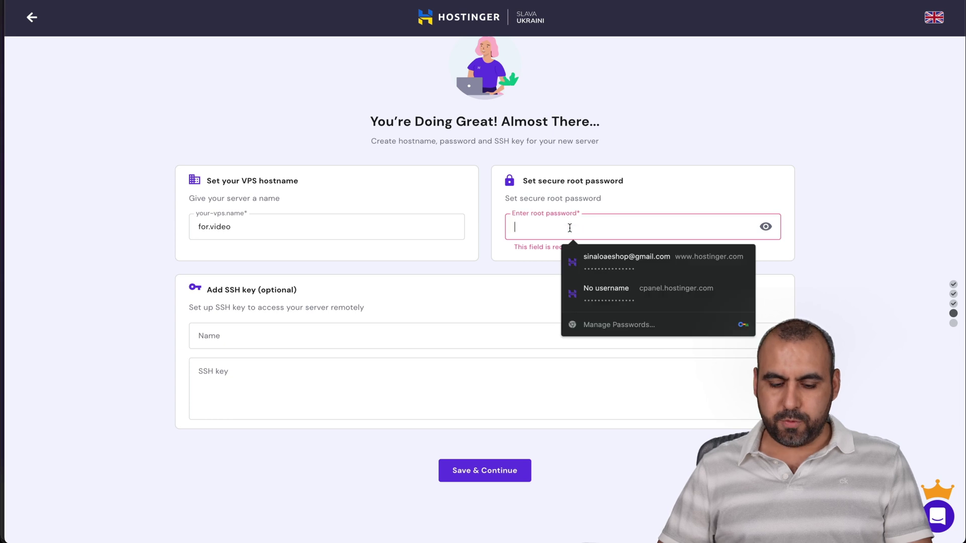
key(ctrl+v)
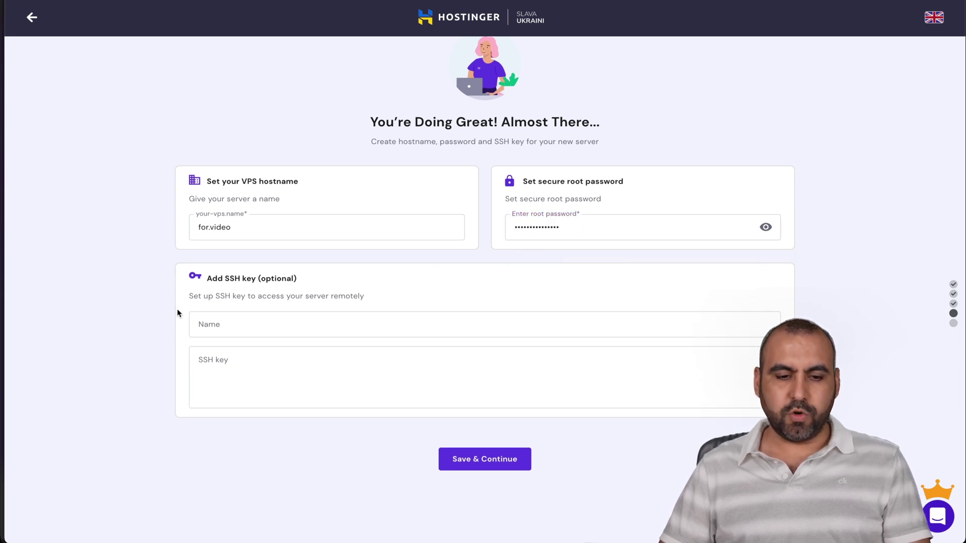
click(487, 459)
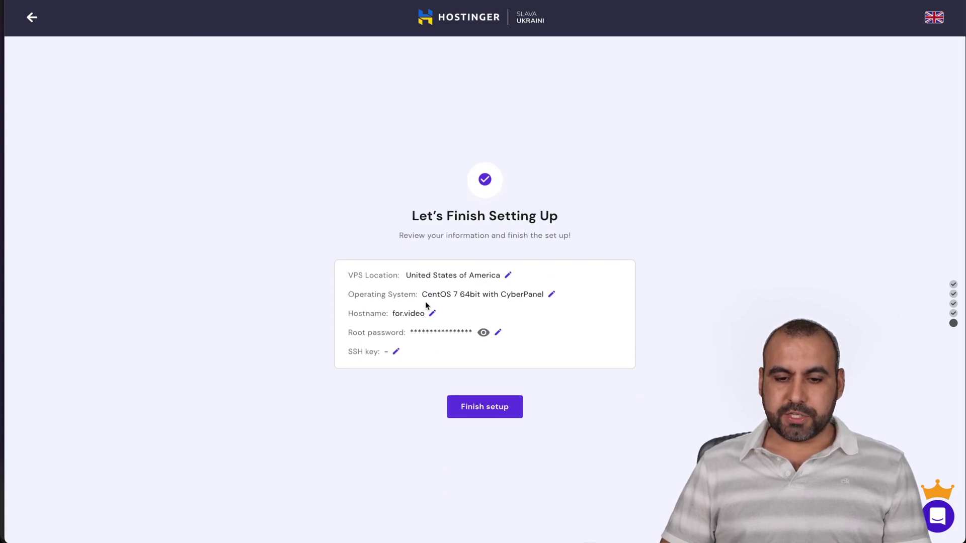
Dismiss the save-password prompt, finish the VPS setup, and open the vps.test server's details
click(734, 5)
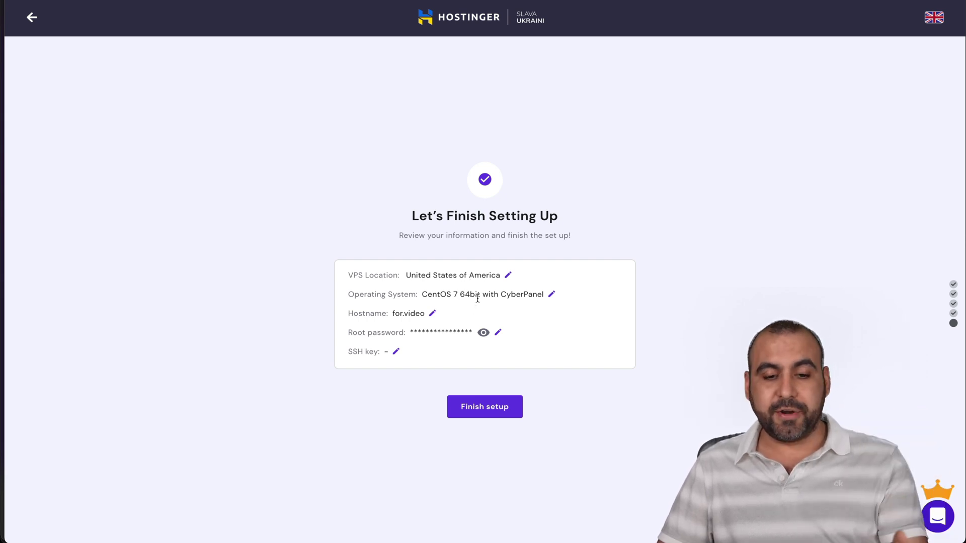
click(496, 415)
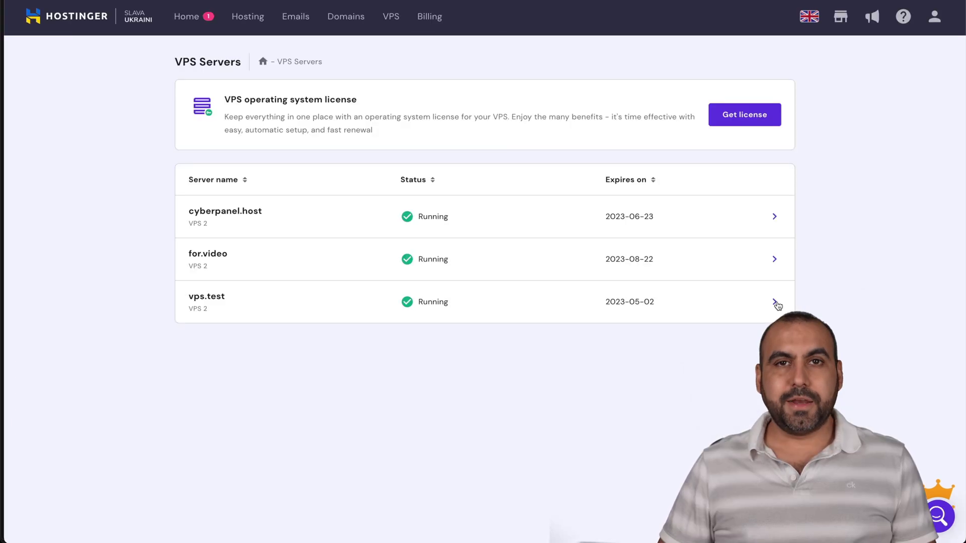
click(773, 304)
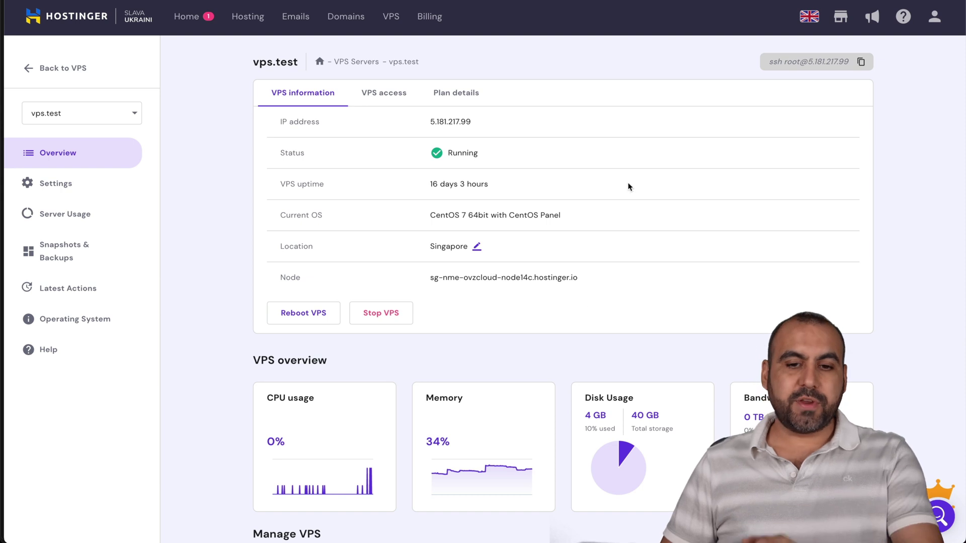
Copy the vps.test IP address and view its Operating System page
drag(430, 122, 478, 126)
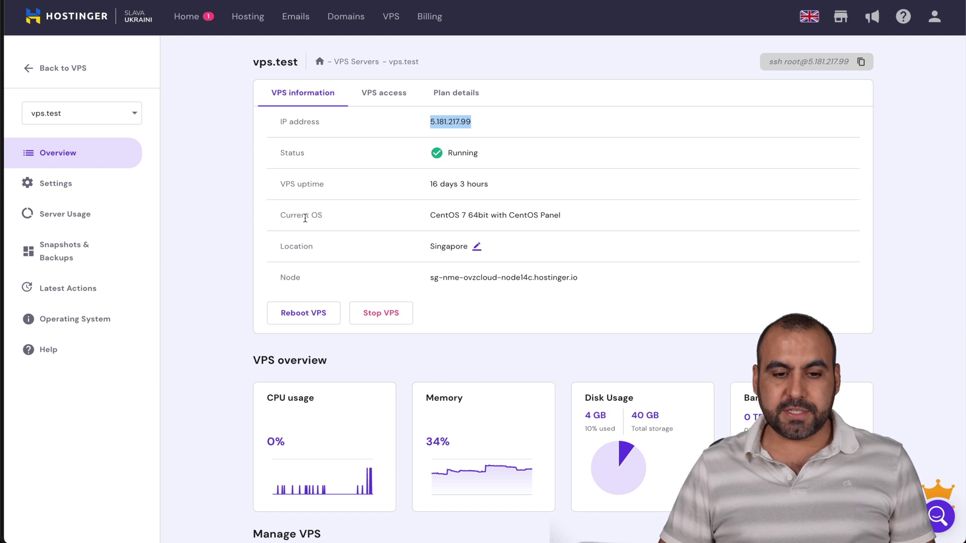
click(562, 219)
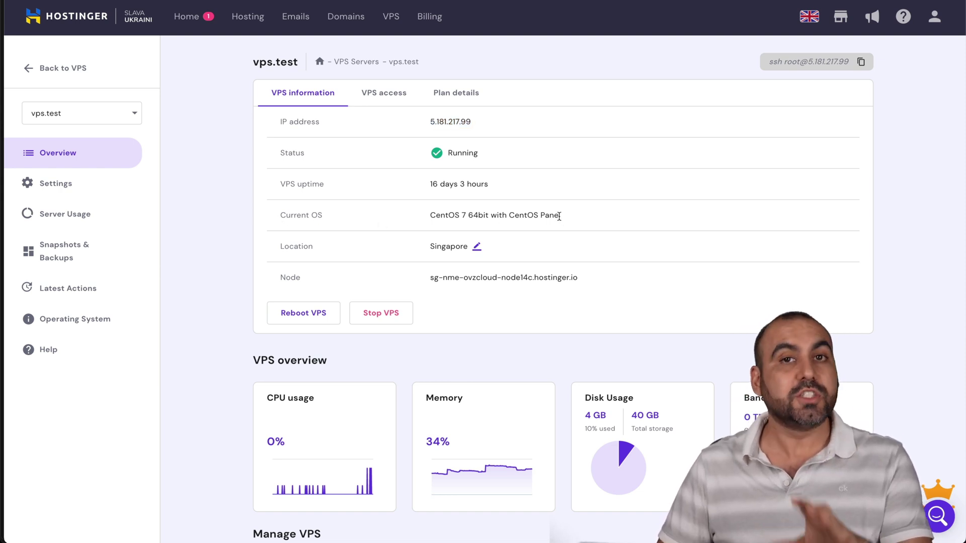
click(64, 323)
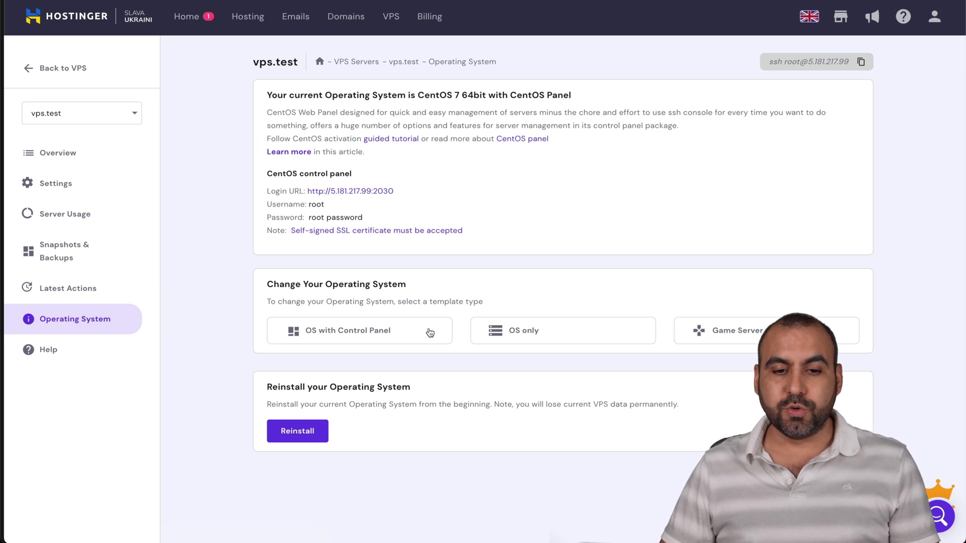
Log in to the CWP admin panel with the saved root credentials and expand the user account options
drag(396, 190, 309, 191)
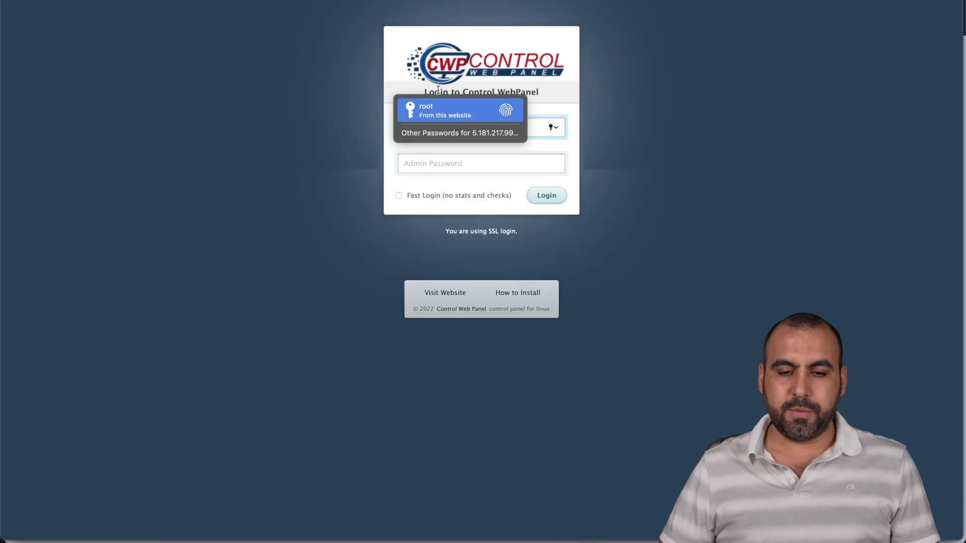
click(329, 125)
click(447, 125)
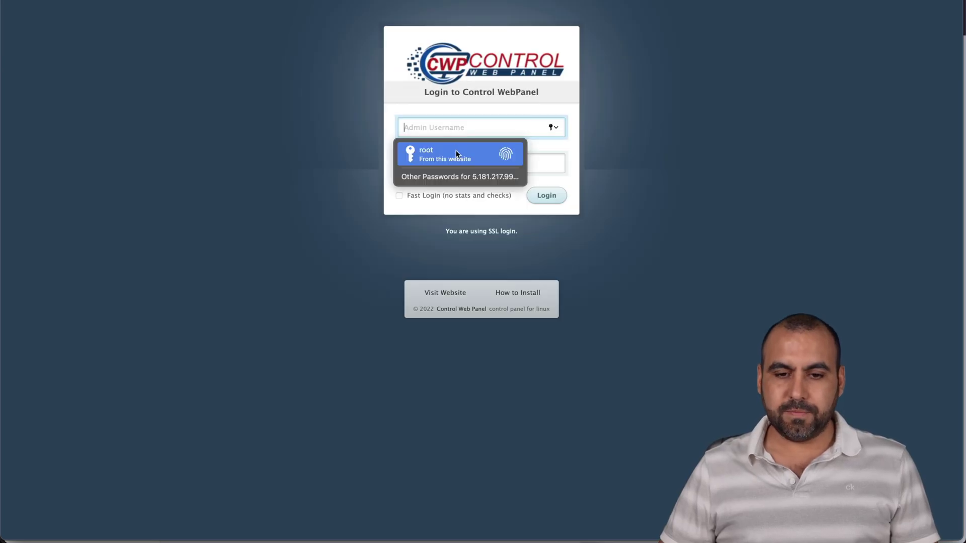
click(456, 156)
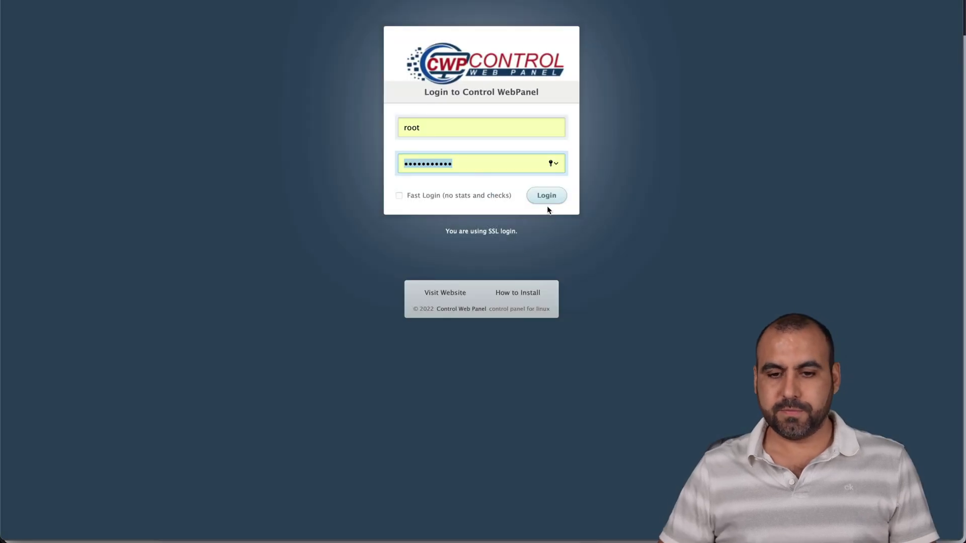
click(548, 197)
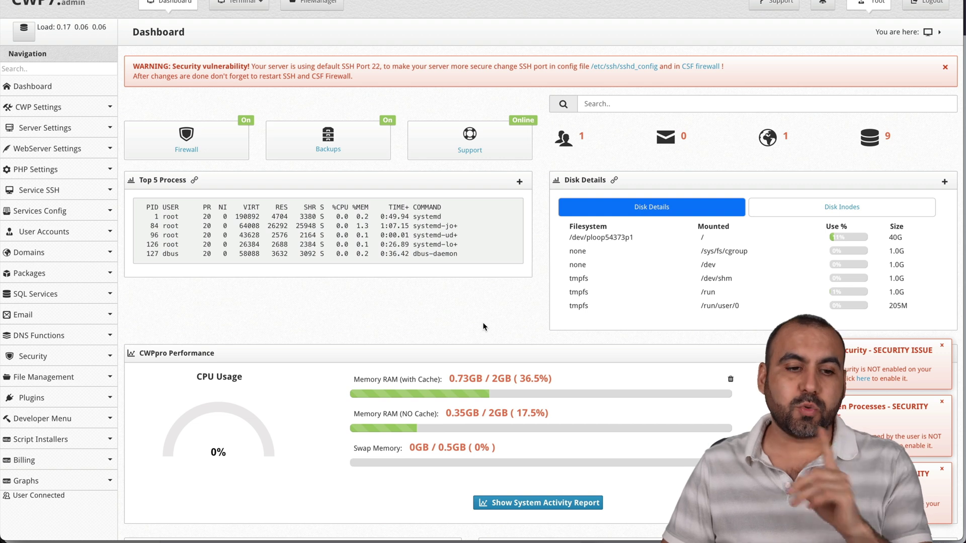
click(84, 232)
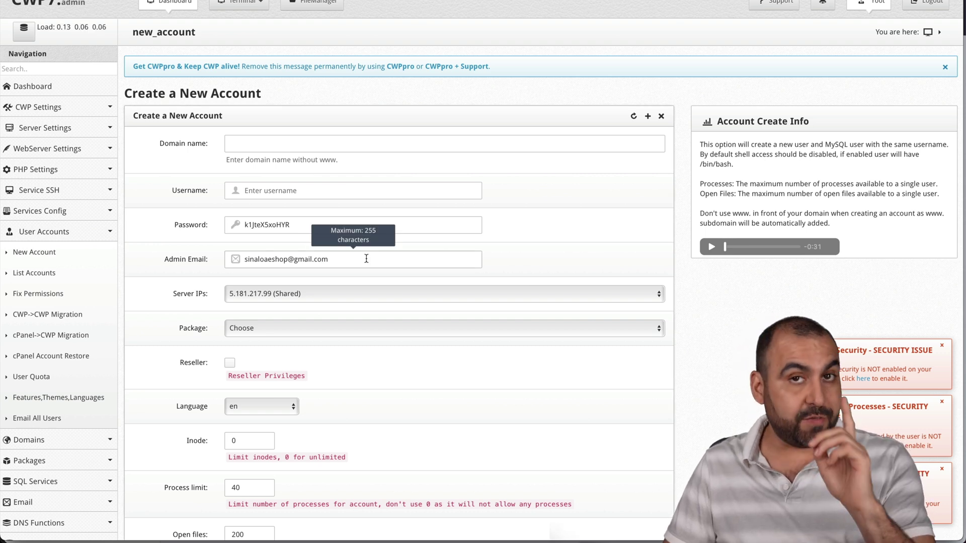
Enter domain centos.saasmaster.net and replace the auto-filled username with saasmast
click(274, 143)
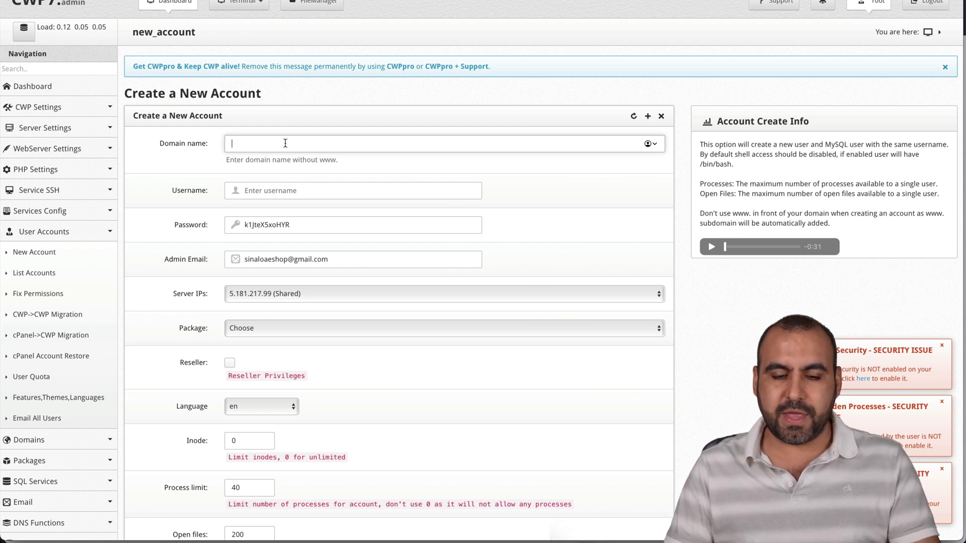
text(cento)
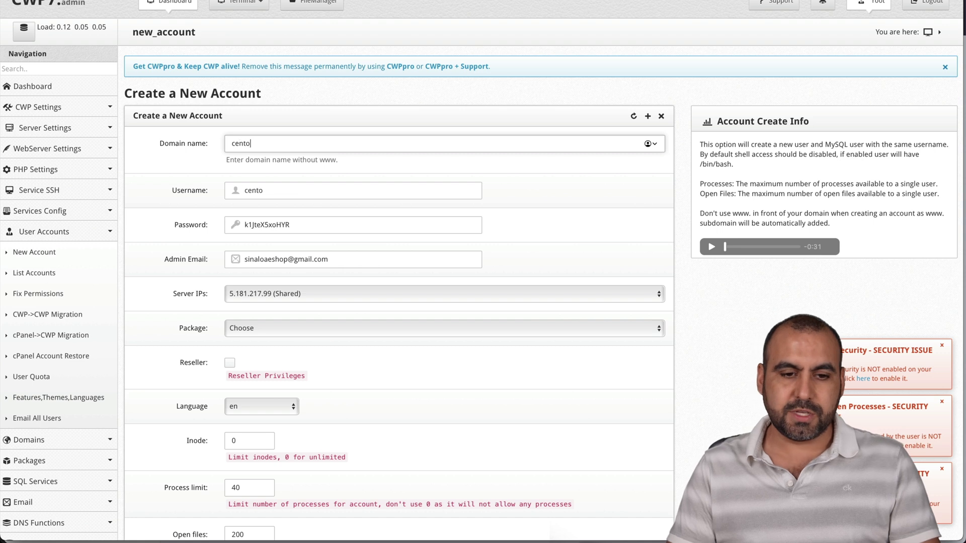
text(s.saasmaster.net)
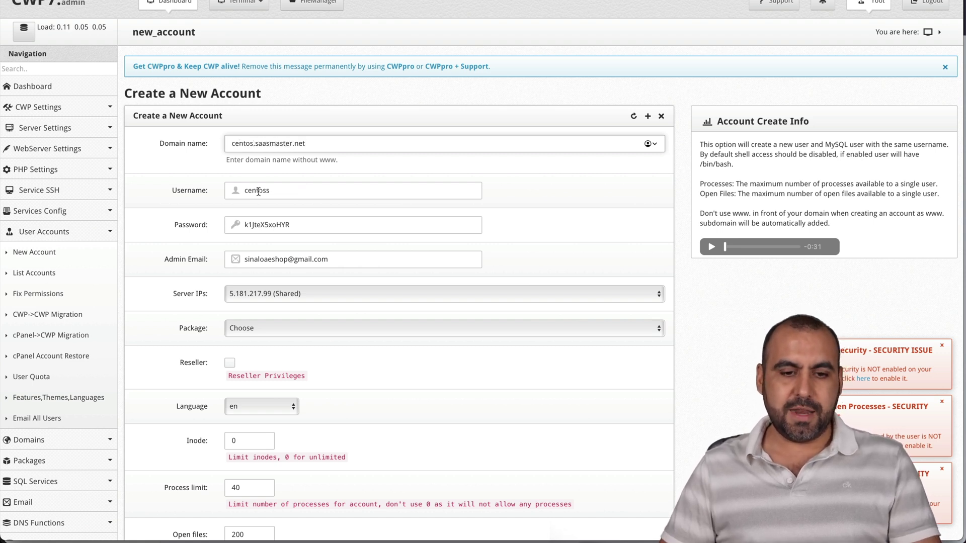
scroll(297, 204, down, 1)
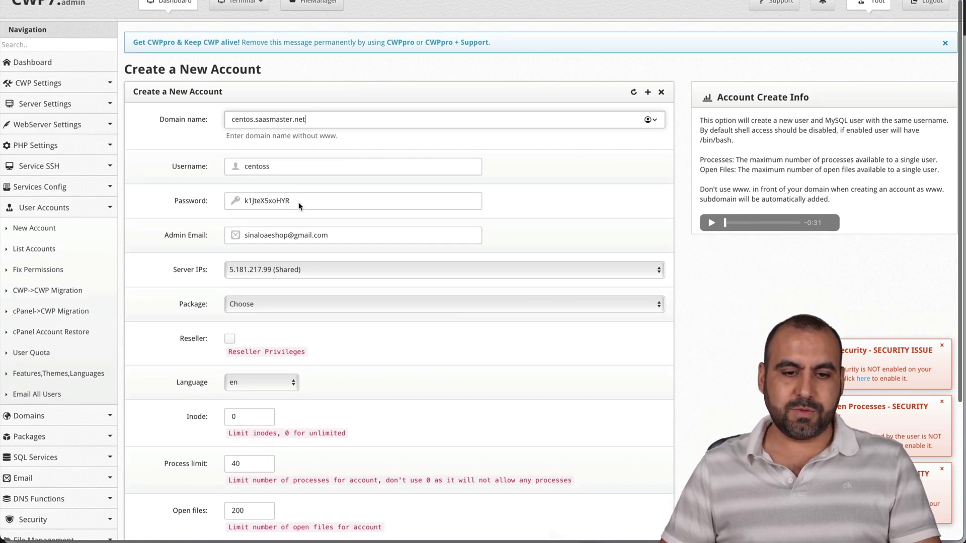
click(276, 161)
double_click(276, 161)
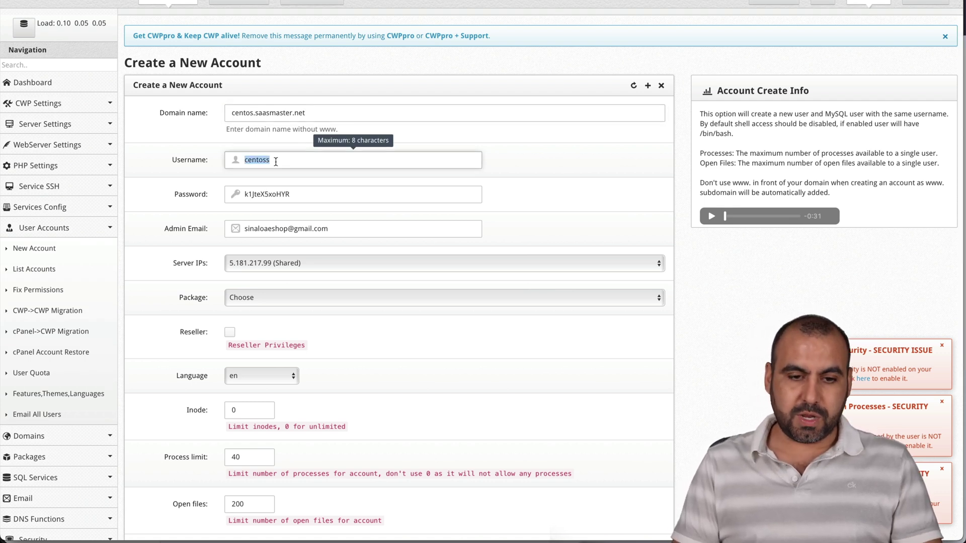
text(centos)
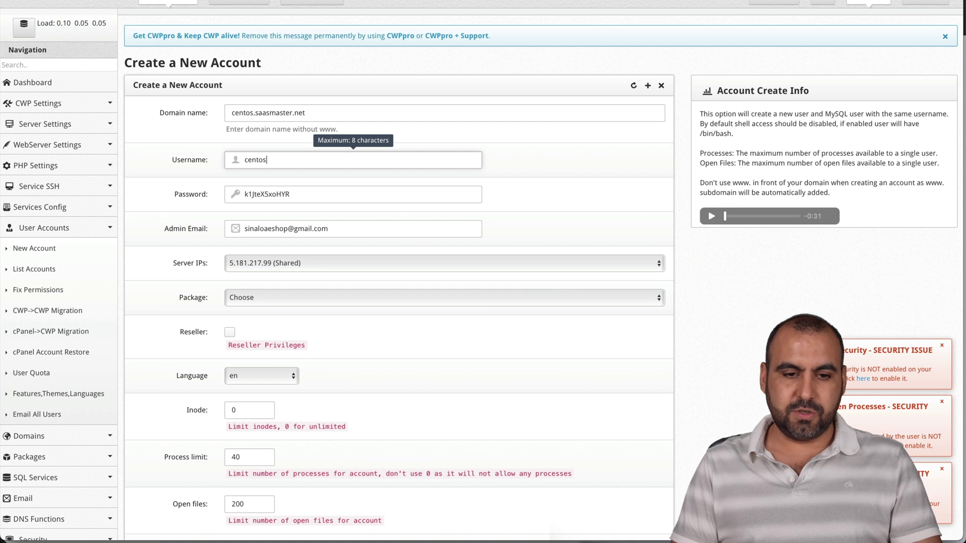
key(BackSpace)
key(BackSpace)
key(BackSpace)
key(BackSpace)
key(BackSpace)
key(BackSpace)
text(saasmas)
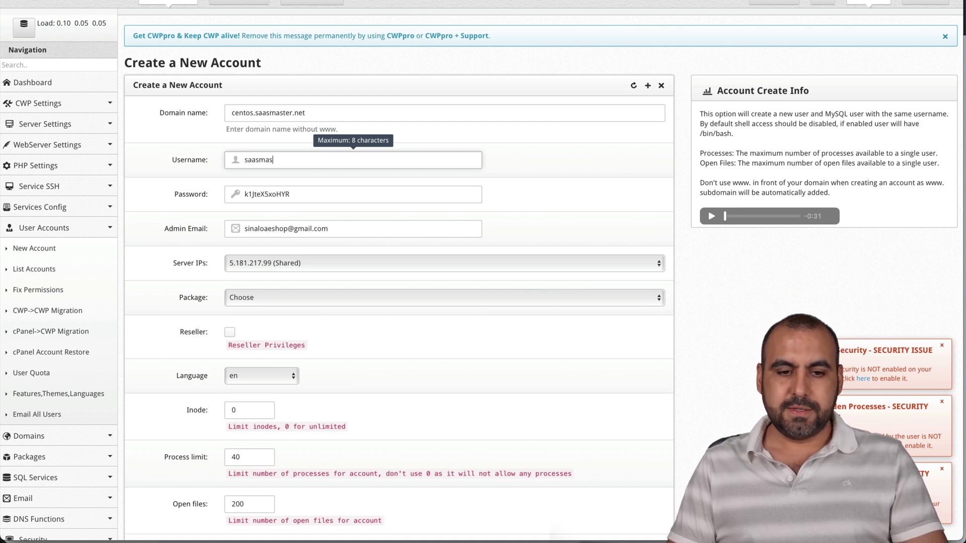
text(t)
Review the generated account password and attempt to create the account
scroll(276, 210, down, 2)
double_click(272, 121)
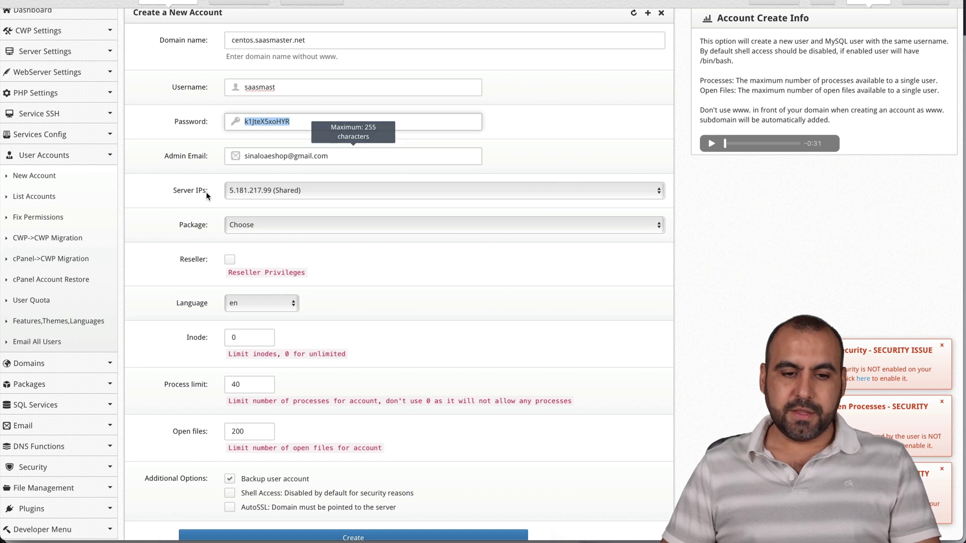
scroll(170, 257, down, 1)
click(170, 259)
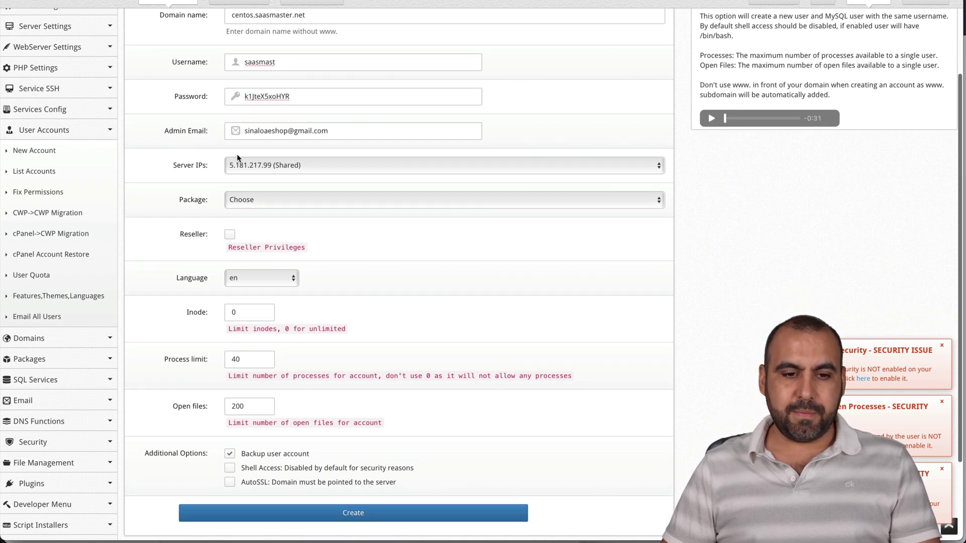
scroll(196, 324, down, 2)
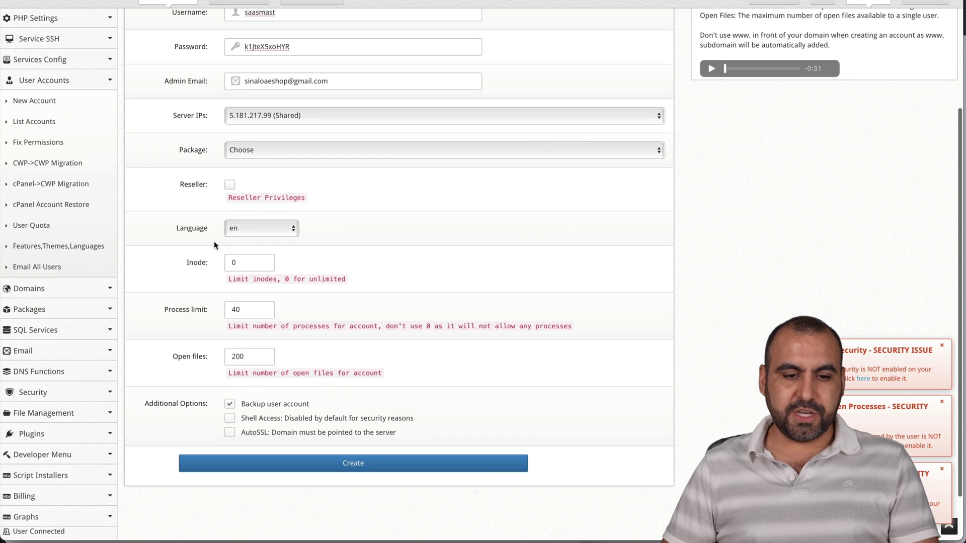
scroll(214, 242, down, 2)
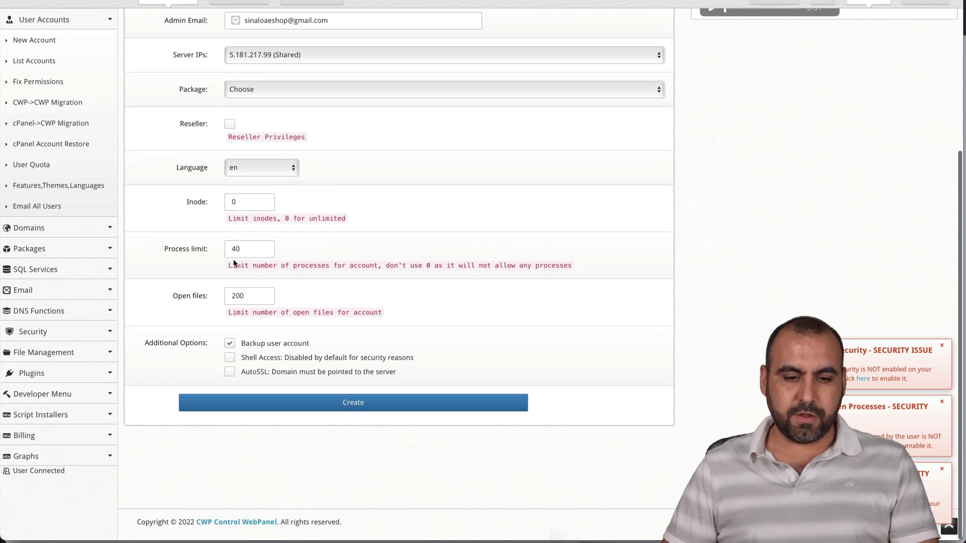
click(360, 404)
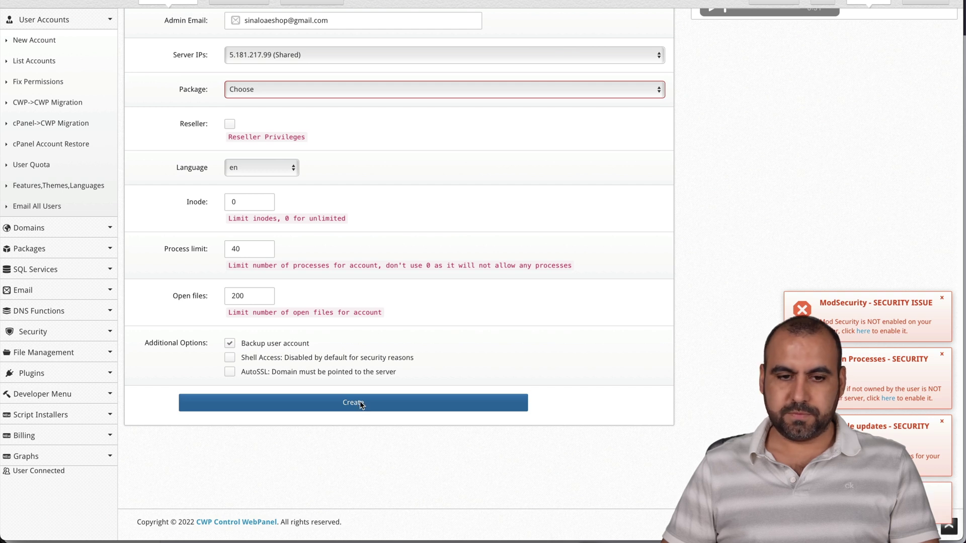
Select the 'default' package, create the account and close the details dialog
scroll(361, 401, up, 2)
click(267, 157)
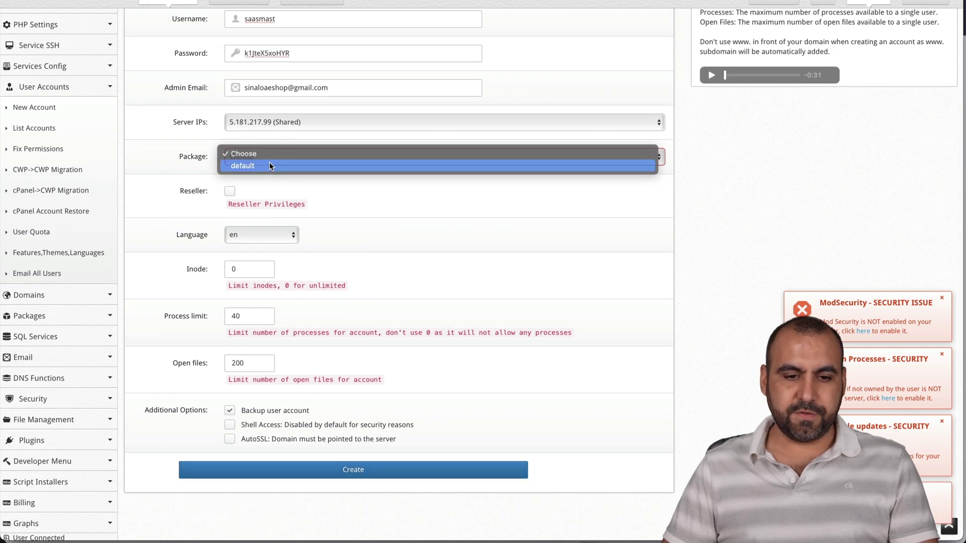
click(269, 166)
click(322, 470)
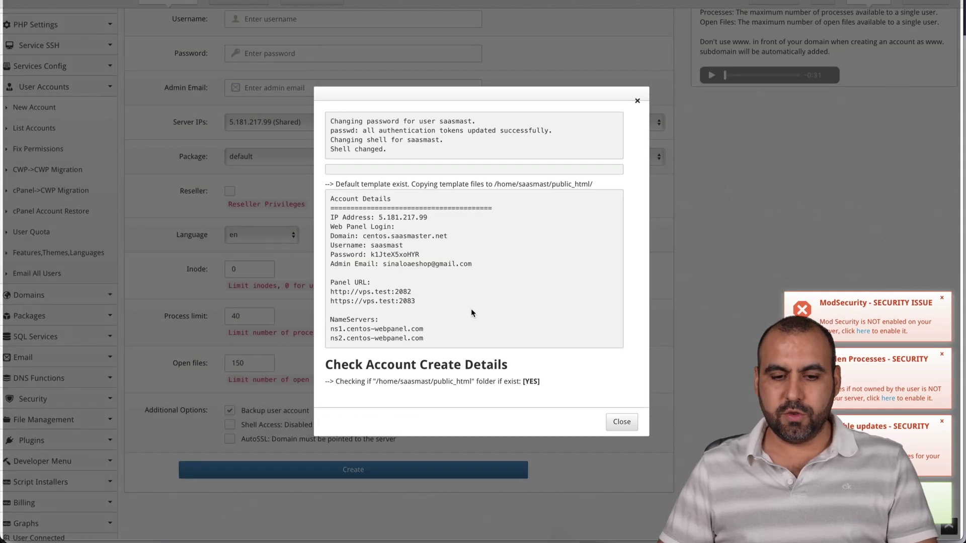
click(622, 421)
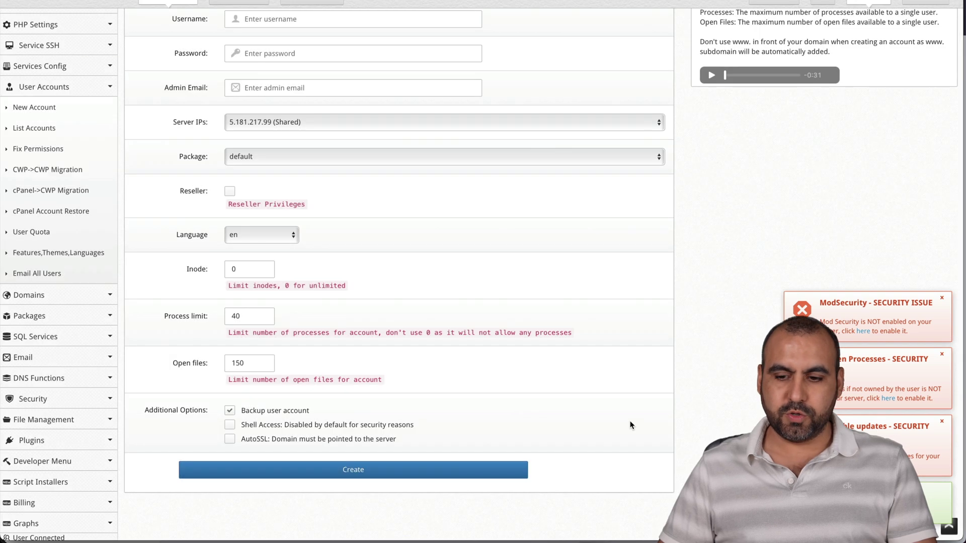
Check the accounts list for centos.saasmaster.net, then open Script Installers > Scripts Manager
scroll(631, 425, up, 2)
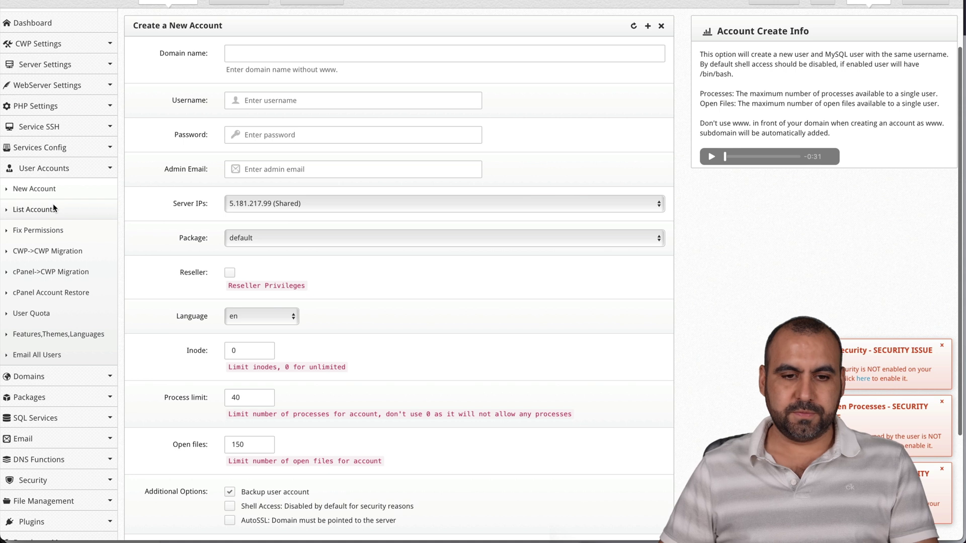
click(53, 206)
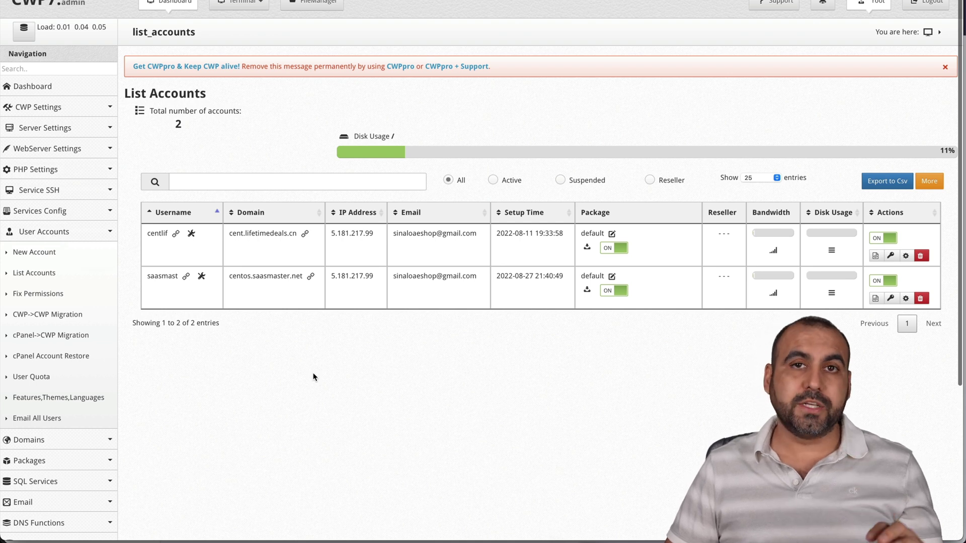
scroll(313, 377, down, 1)
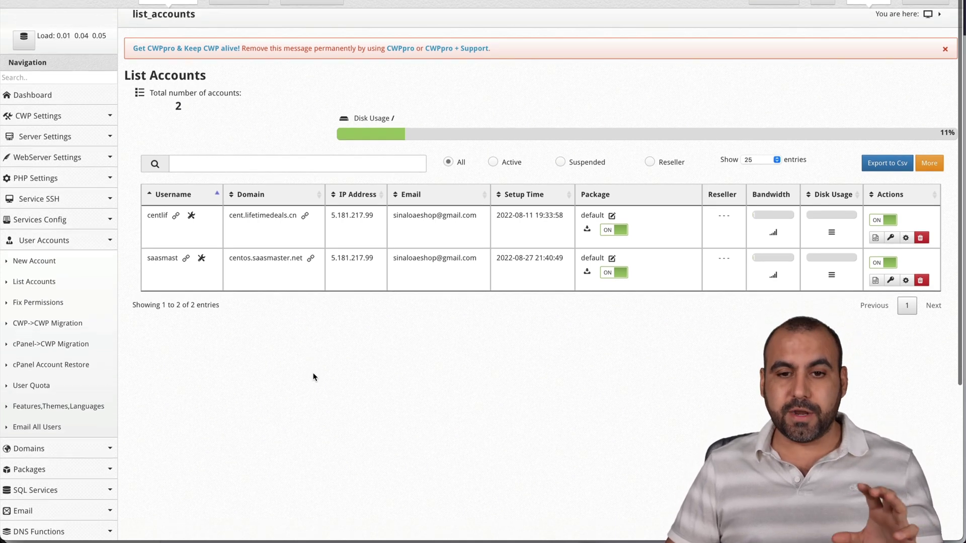
scroll(313, 378, down, 5)
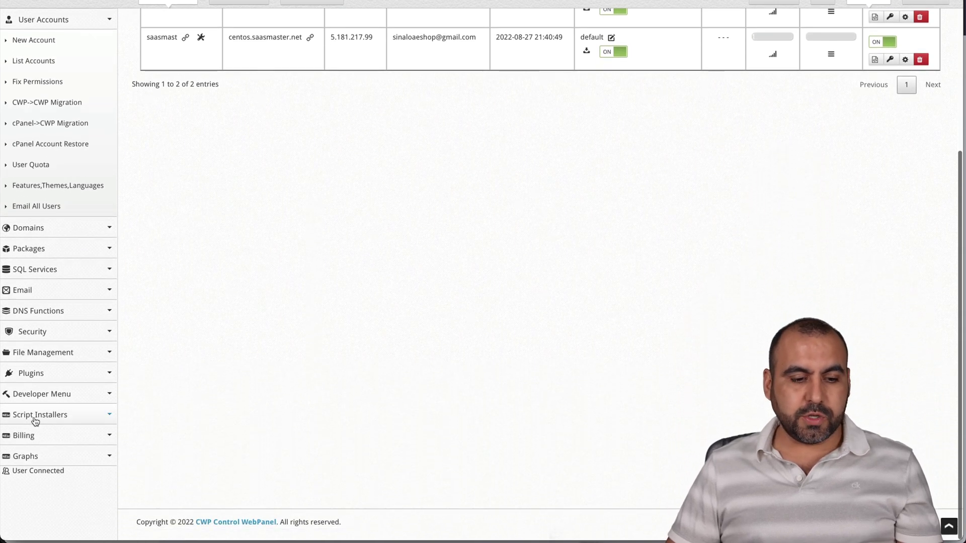
click(50, 416)
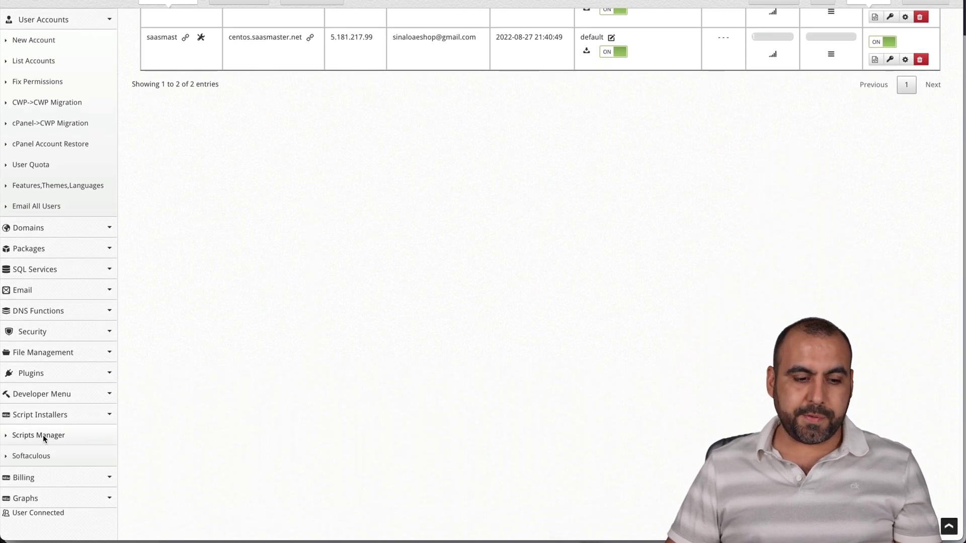
click(43, 435)
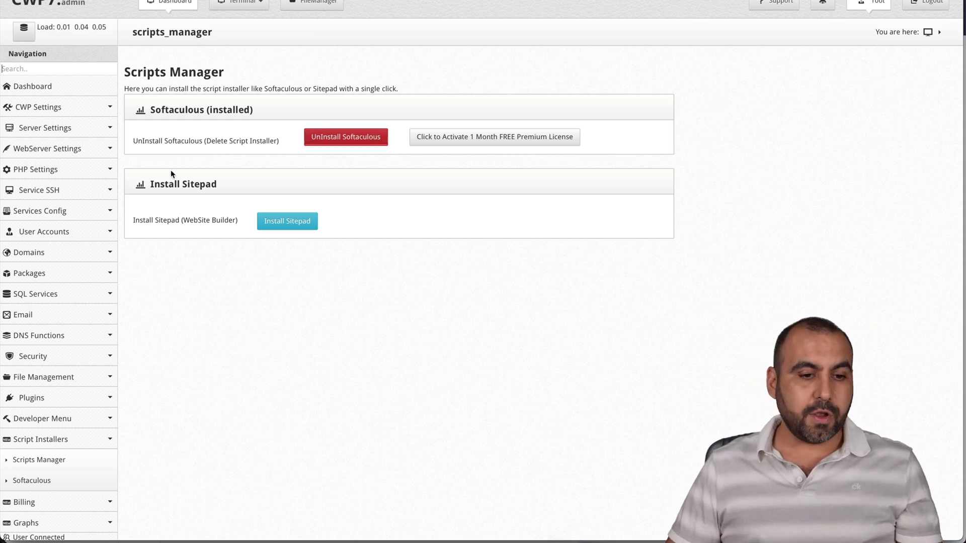
click(65, 170)
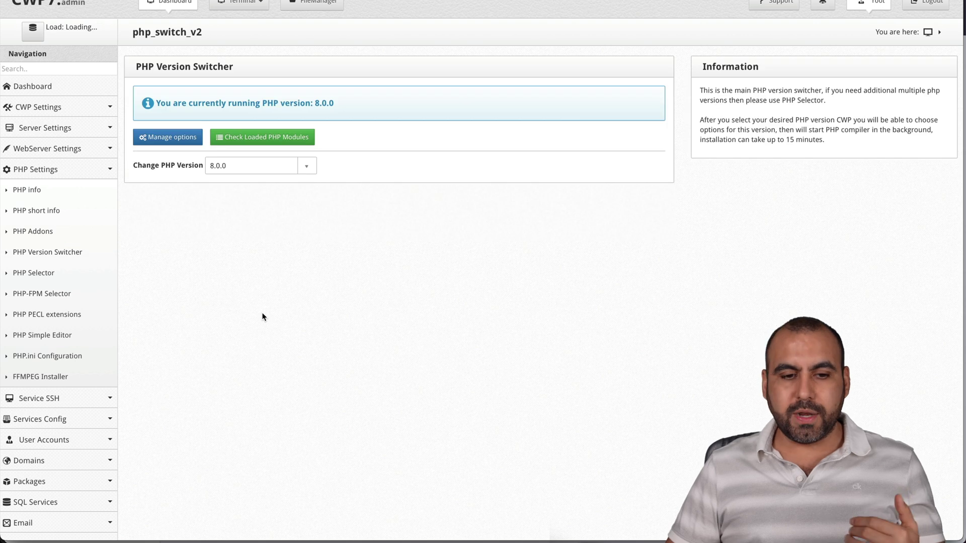
click(306, 166)
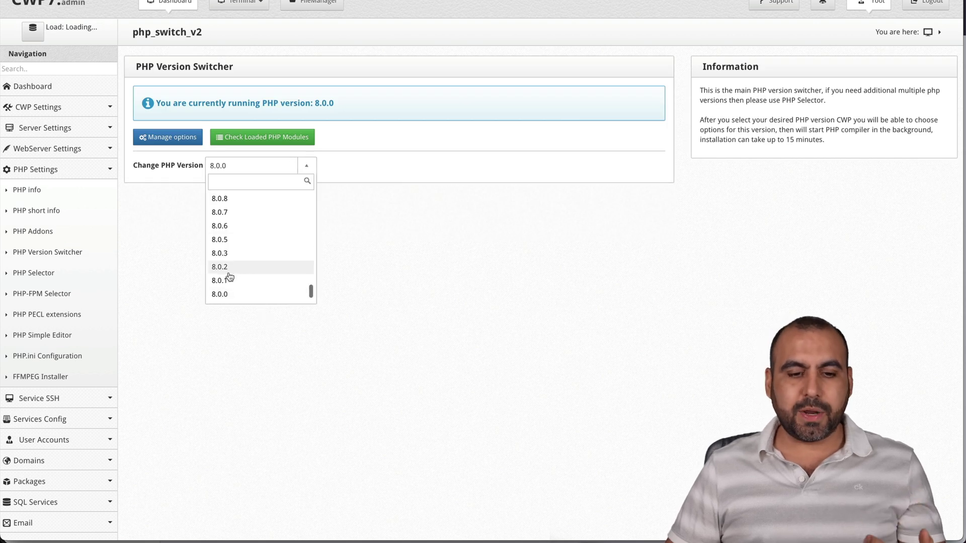
click(391, 290)
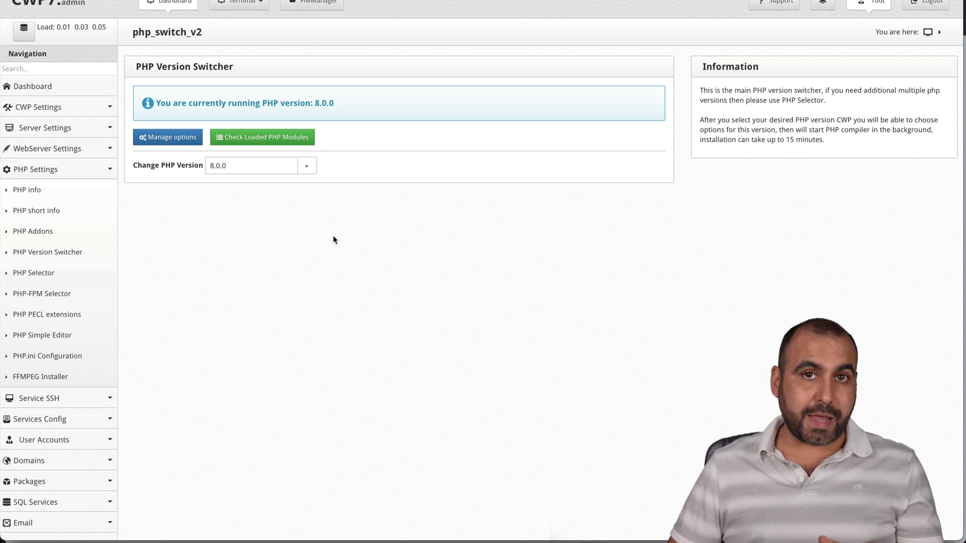
Log out and try the saasmast account credentials on the admin login, declining password saving
click(911, 6)
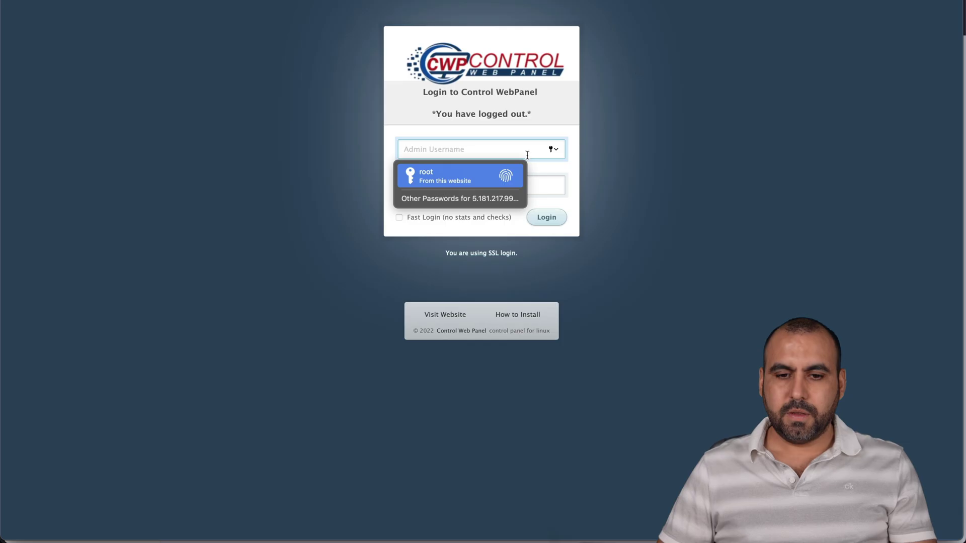
click(340, 156)
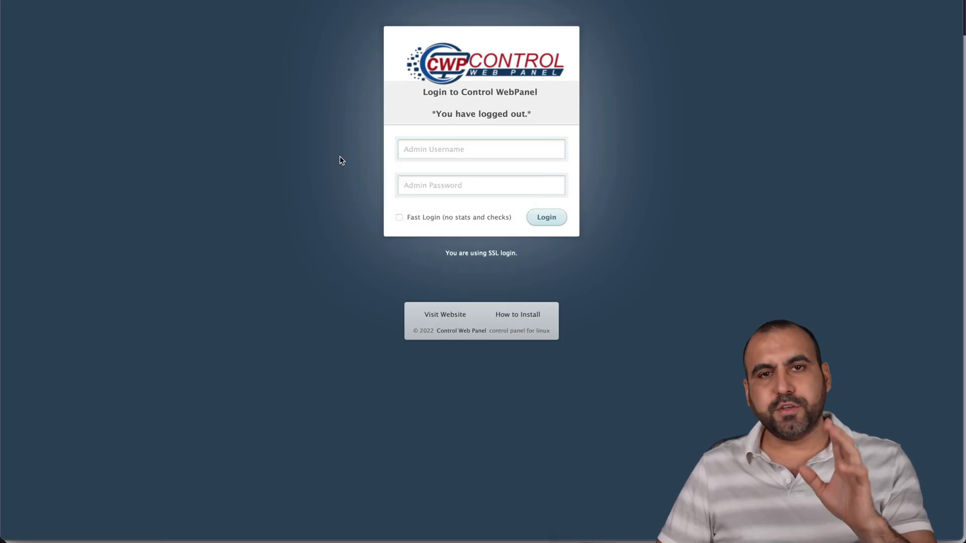
click(449, 152)
text(saasmast)
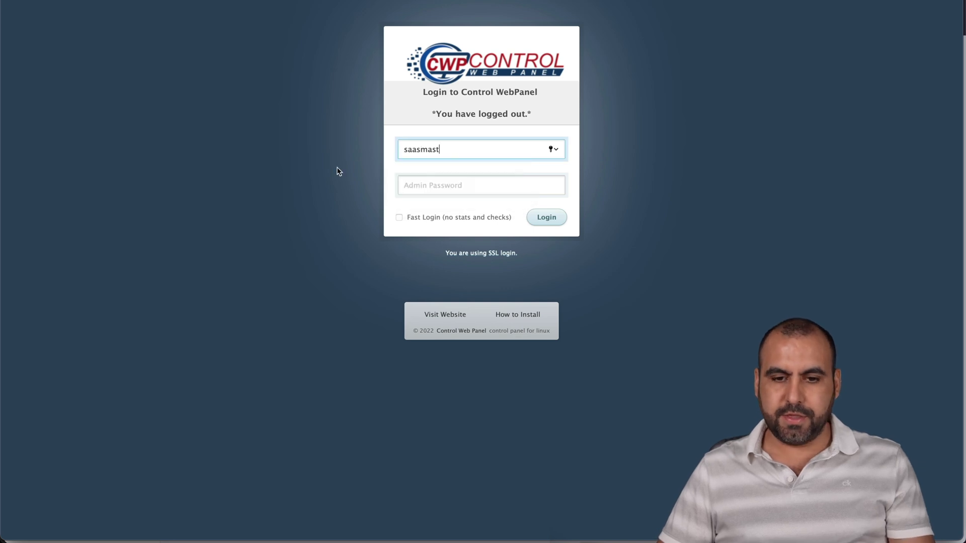
click(446, 189)
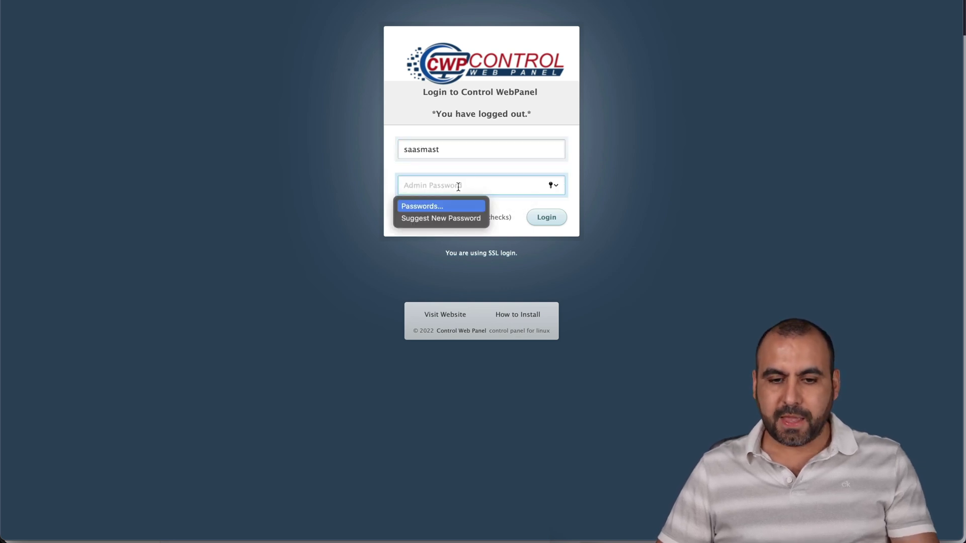
text(••••••••••••••)
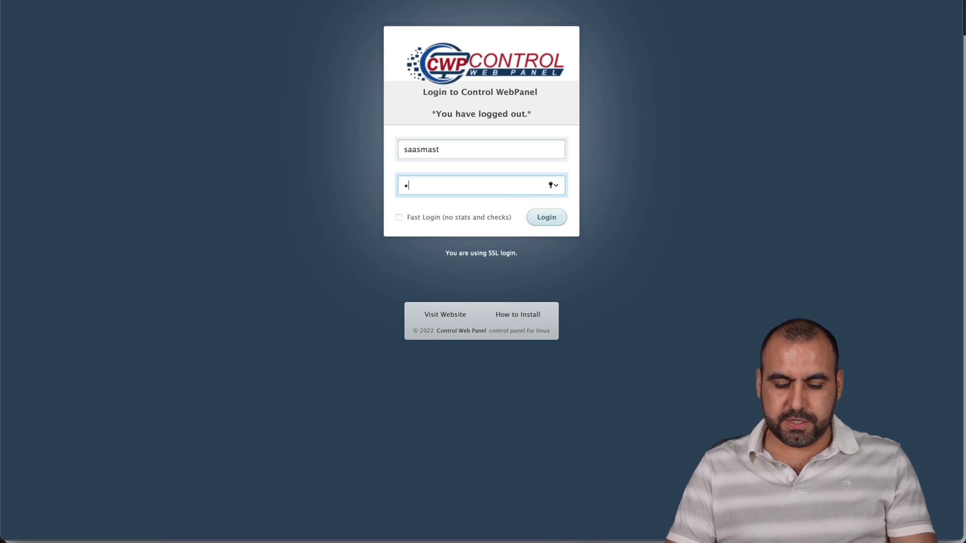
click(543, 218)
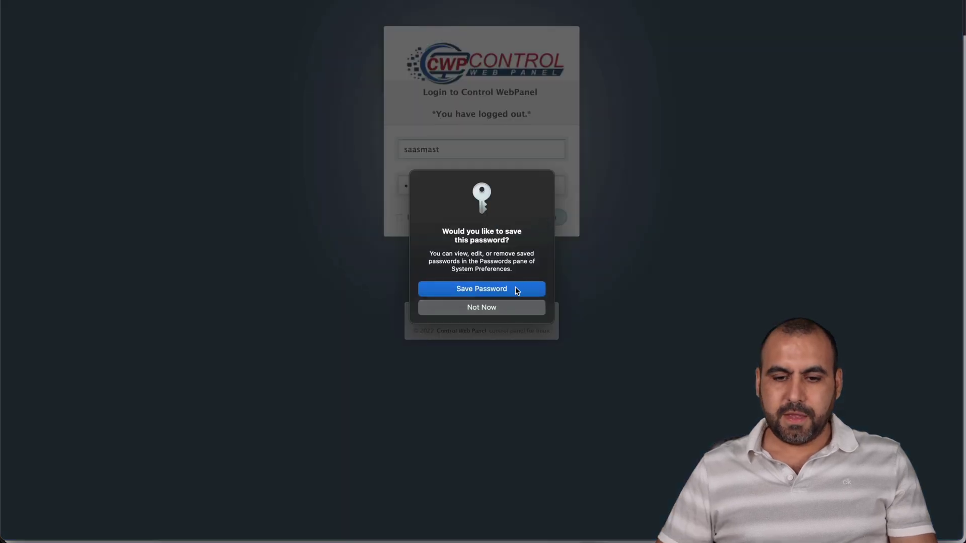
click(509, 308)
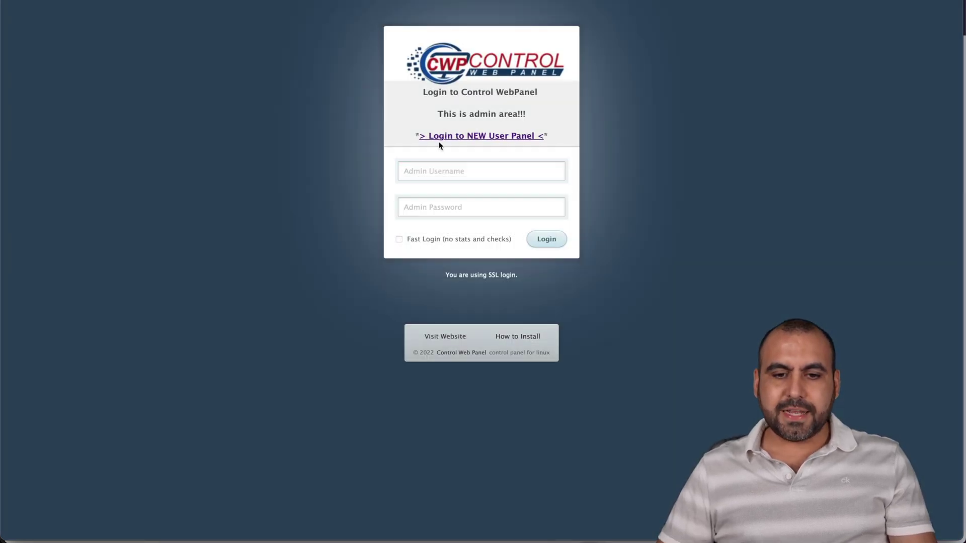
Go to the new user panel login, bypassing the certificate warning
click(458, 137)
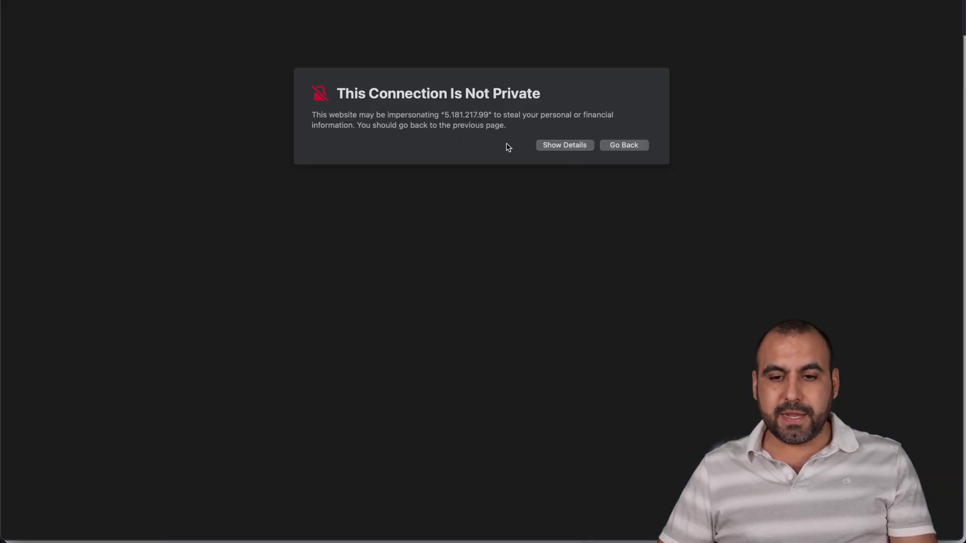
click(546, 146)
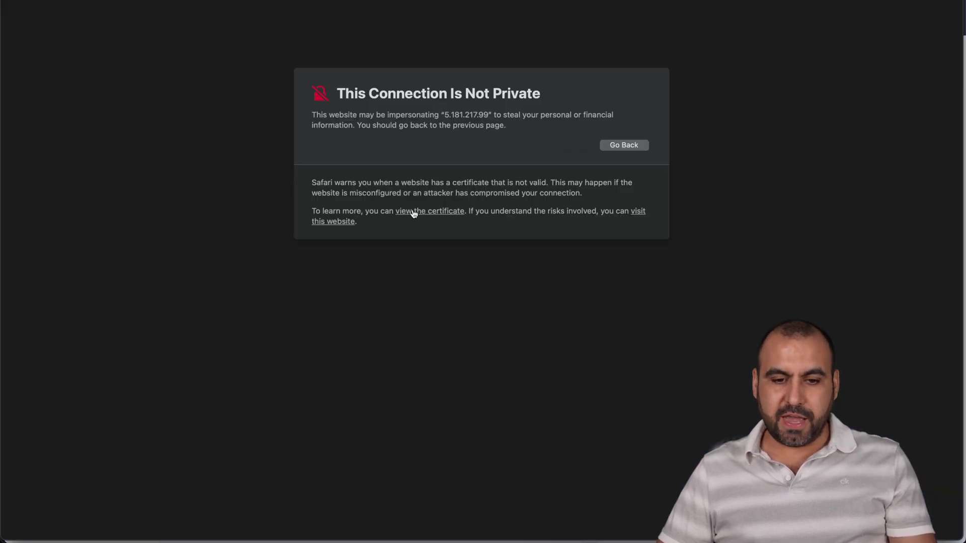
click(337, 222)
click(498, 288)
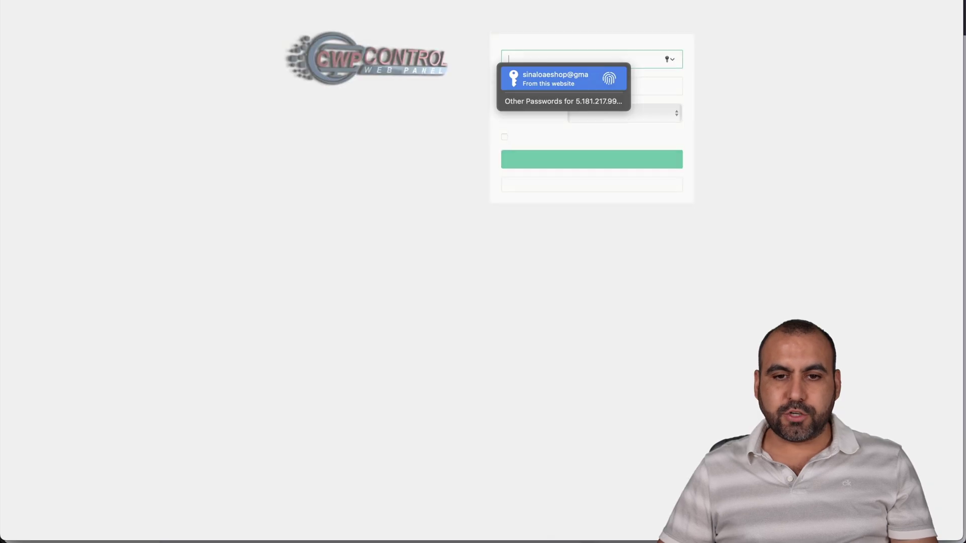
key(super+l)
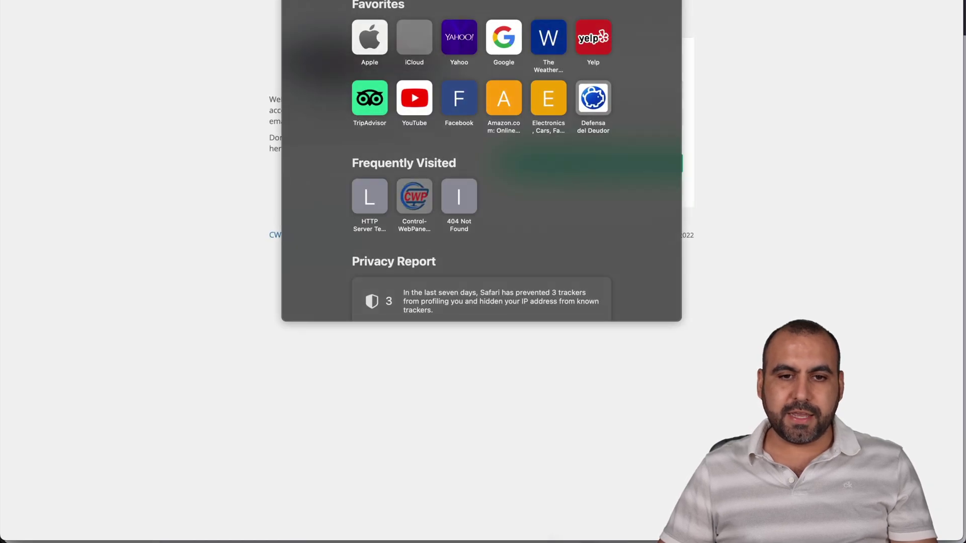
key(Escape)
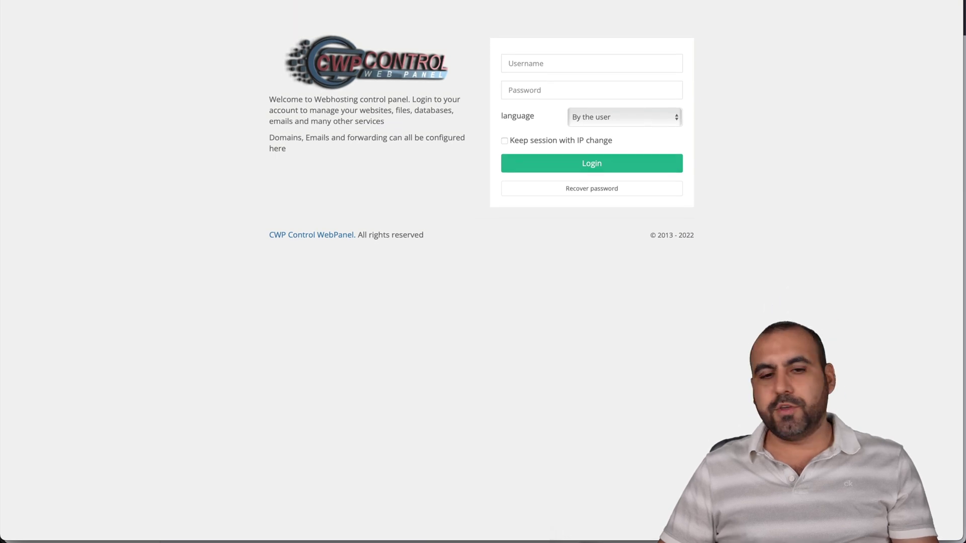
Sign in to the user panel as saasmast with the account password
click(562, 67)
text(saasmast)
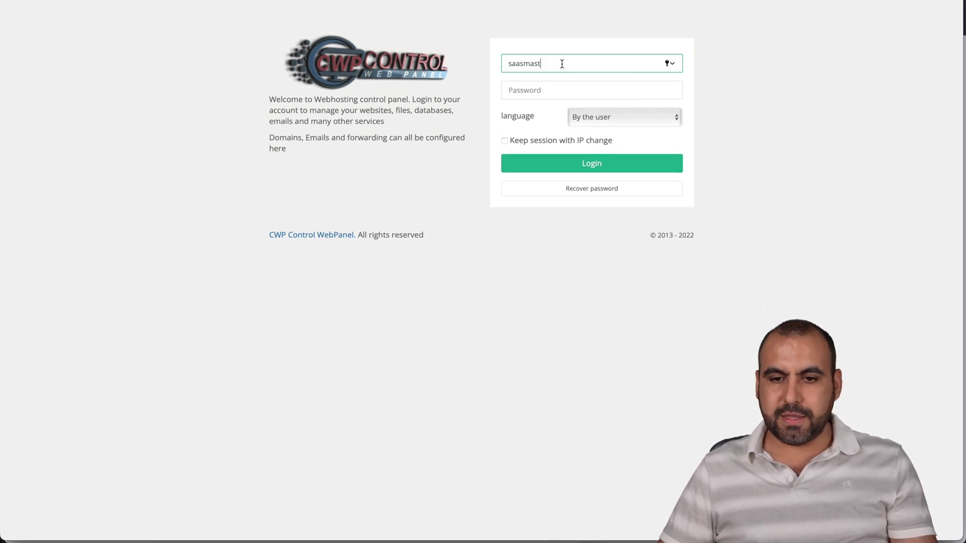
click(535, 90)
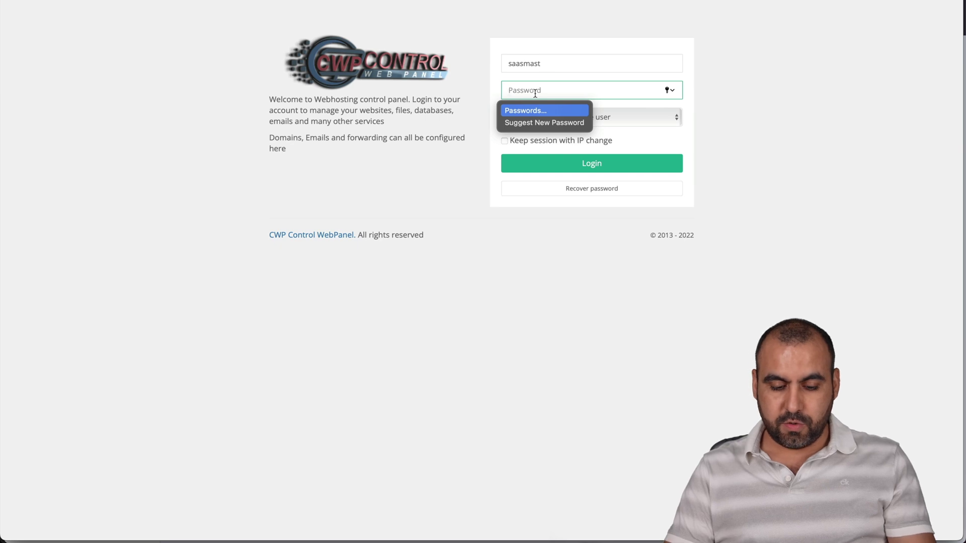
text(•••••••••••)
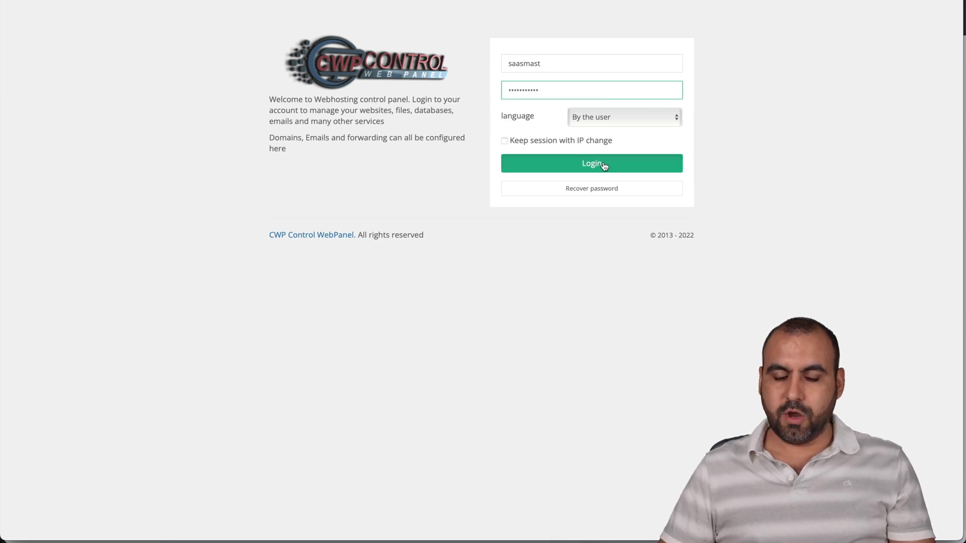
click(603, 166)
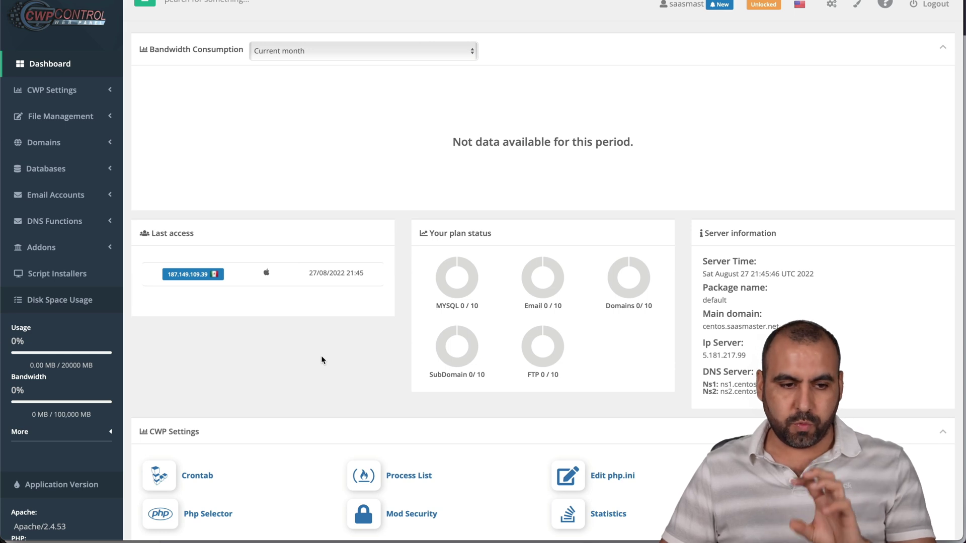
Expand the Domains section in the user panel sidebar
click(67, 146)
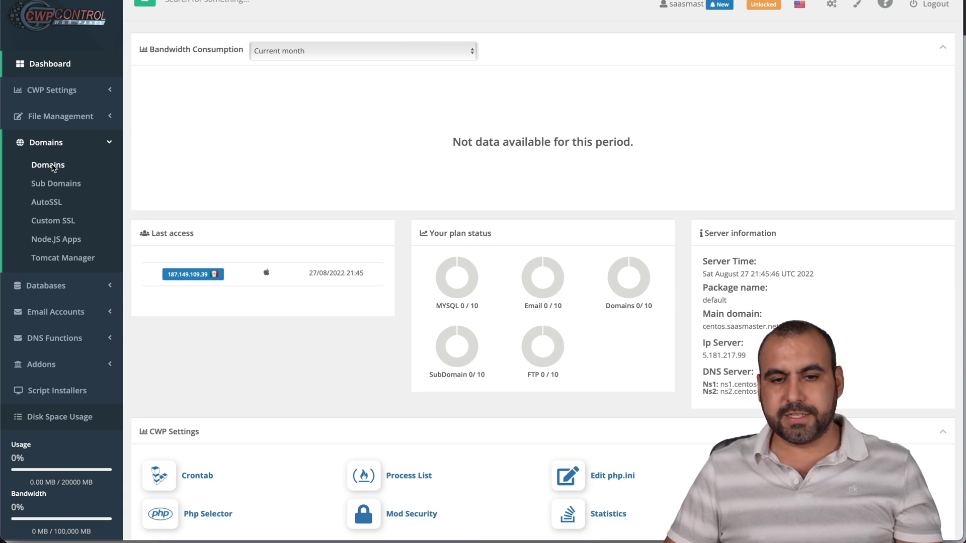
Add domain centosinstall.saasmaster.net with an SSL certificate requested, and save it
click(49, 165)
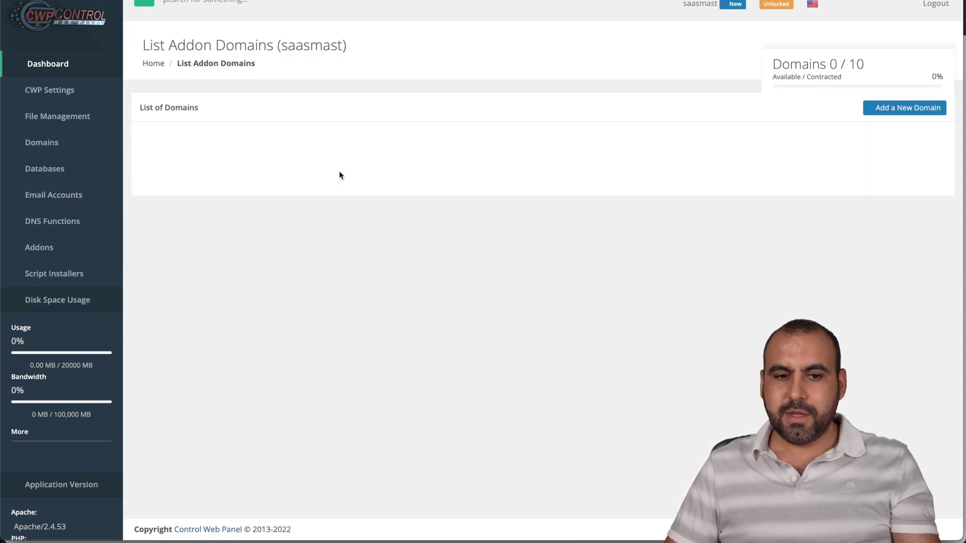
click(883, 109)
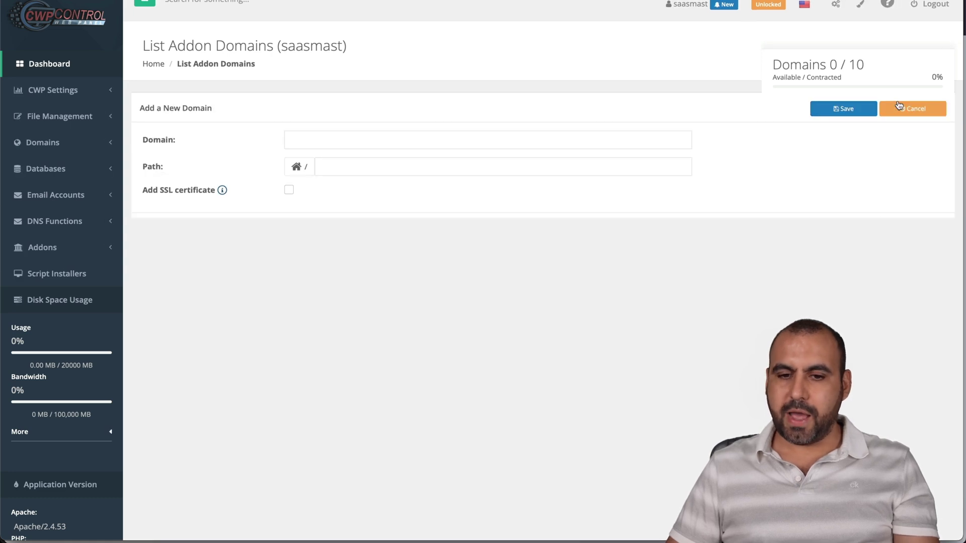
click(345, 139)
text(centos)
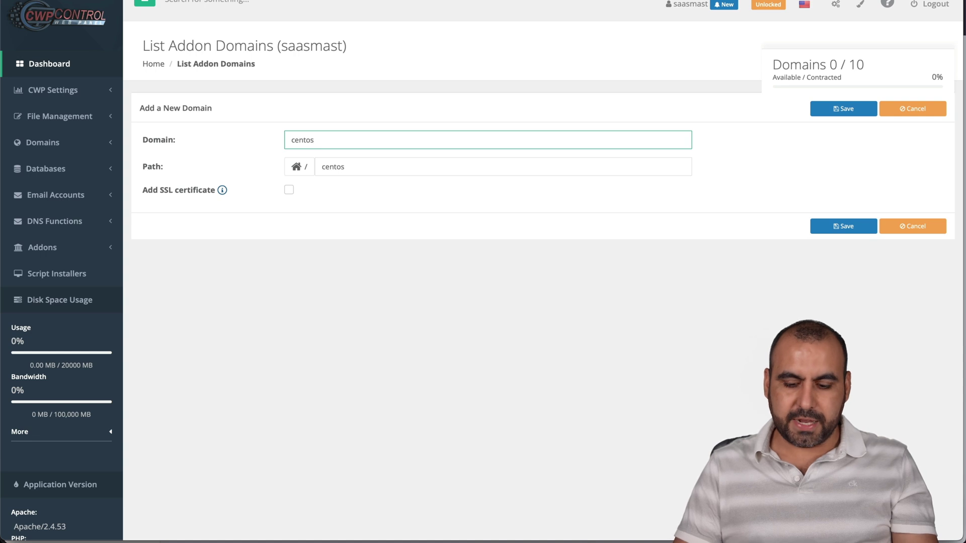
text(install.saasmast)
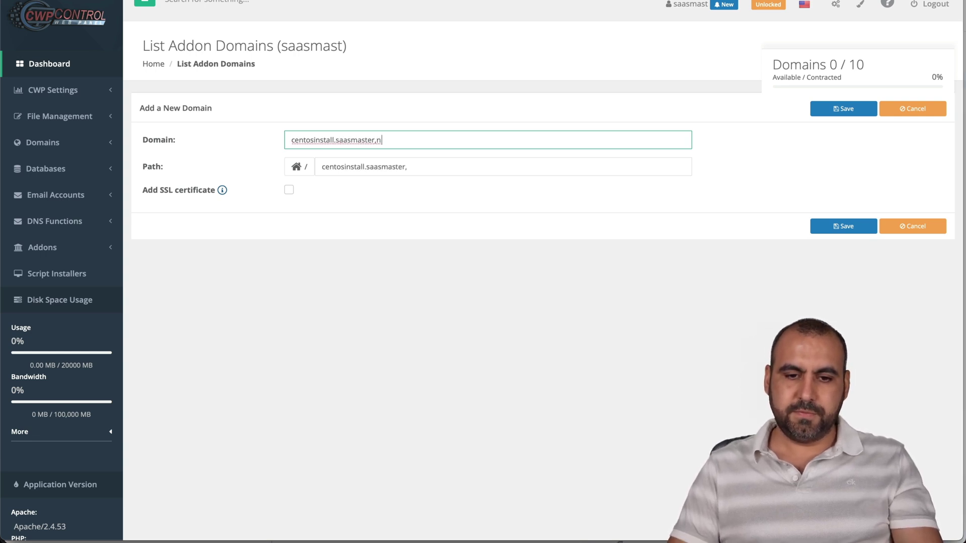
text(er.net)
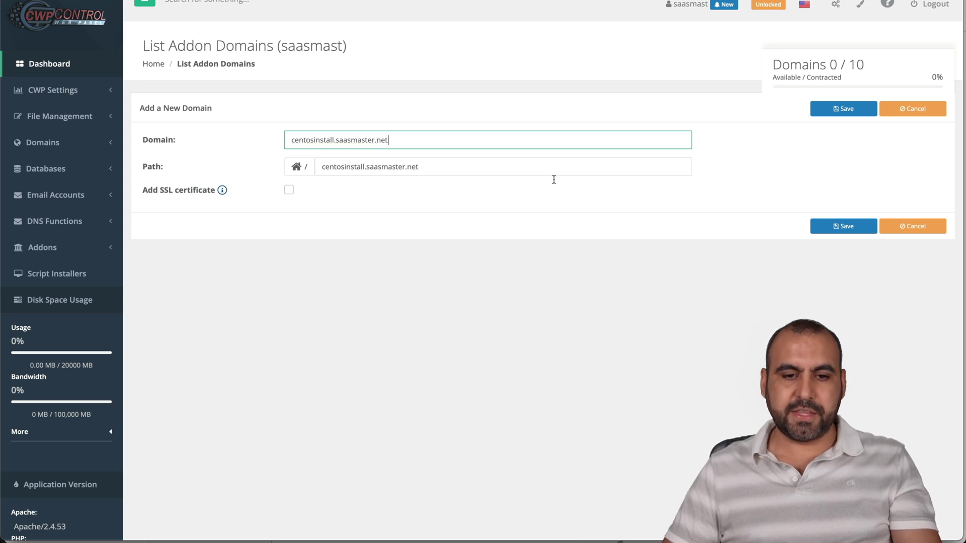
click(570, 233)
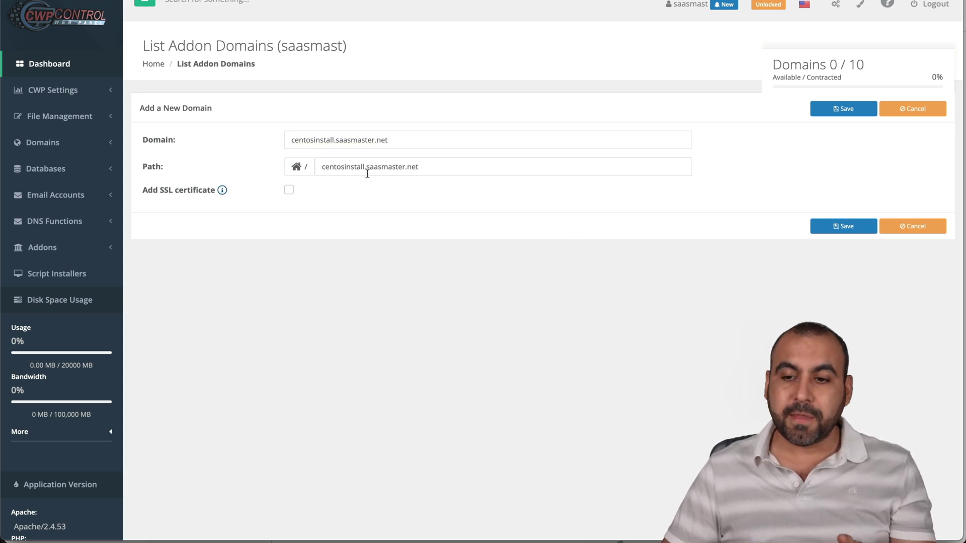
click(288, 191)
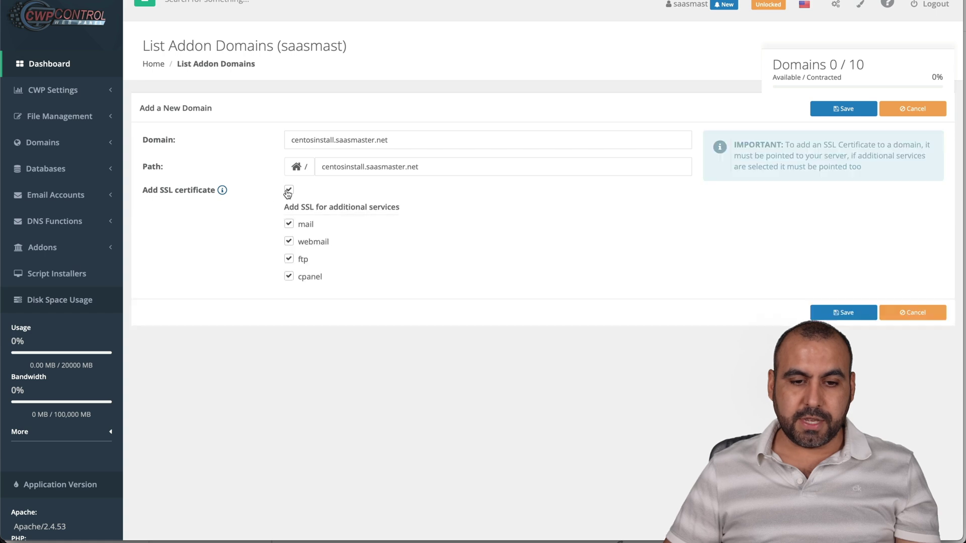
click(829, 308)
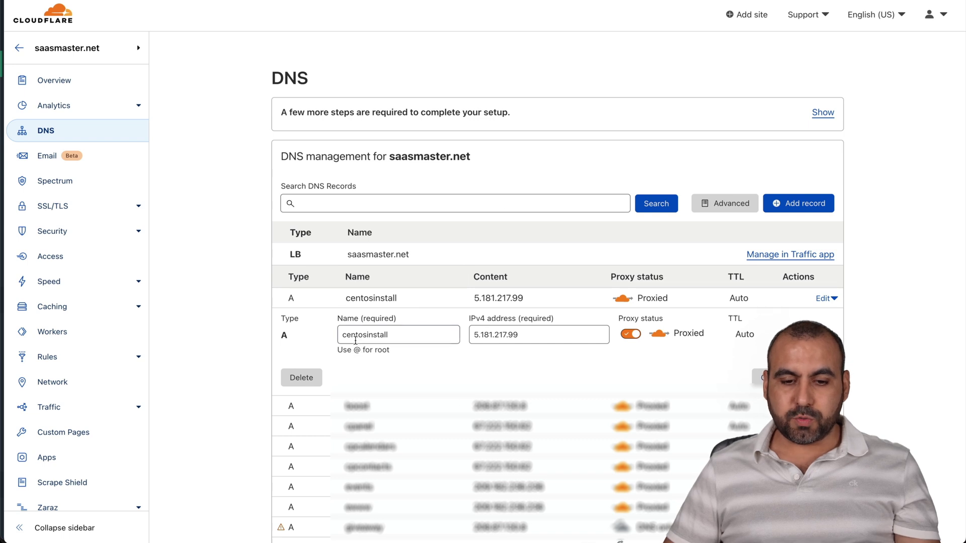
Select the centosinstall name in the Cloudflare A record
drag(345, 334, 408, 335)
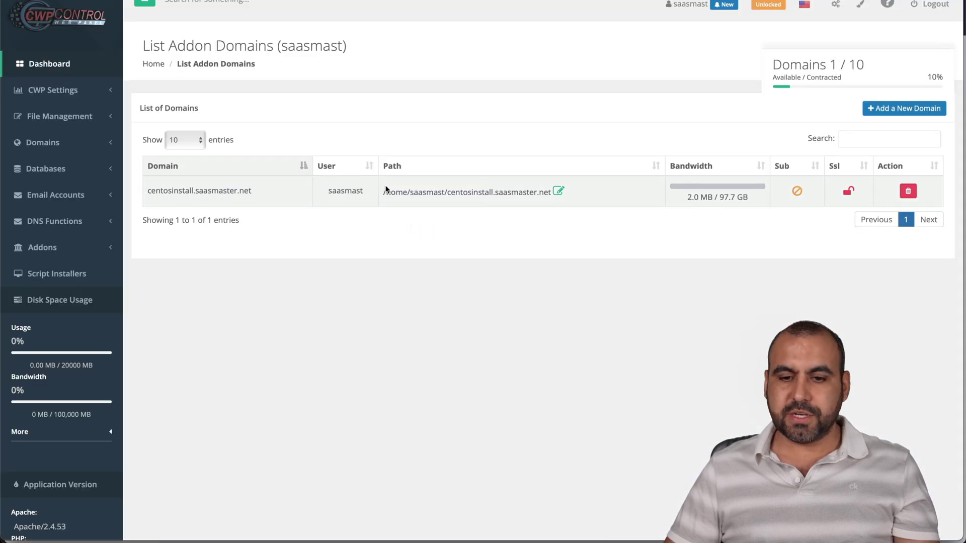
Copy centosinstall.saasmaster.net from the addon domains list into a new browser tab
mouse_move(848, 192)
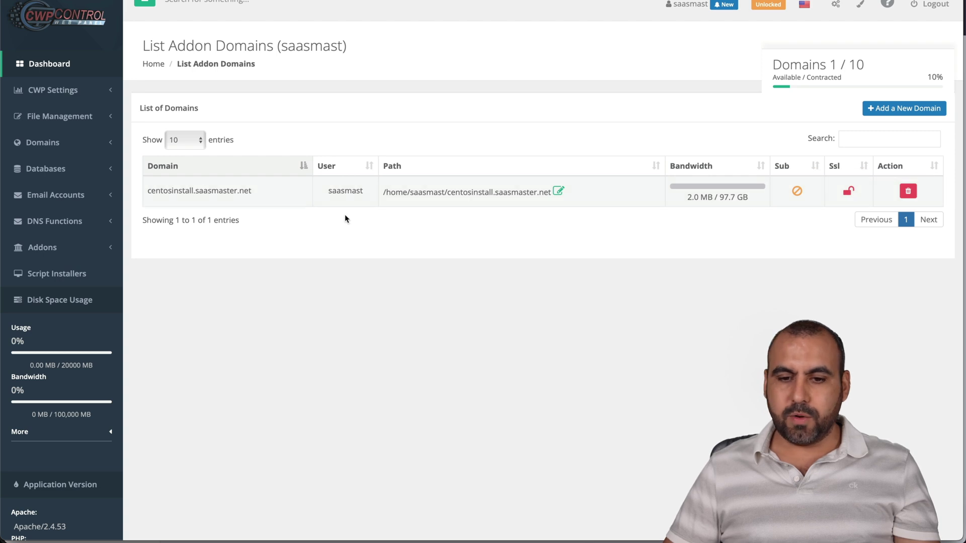
double_click(181, 189)
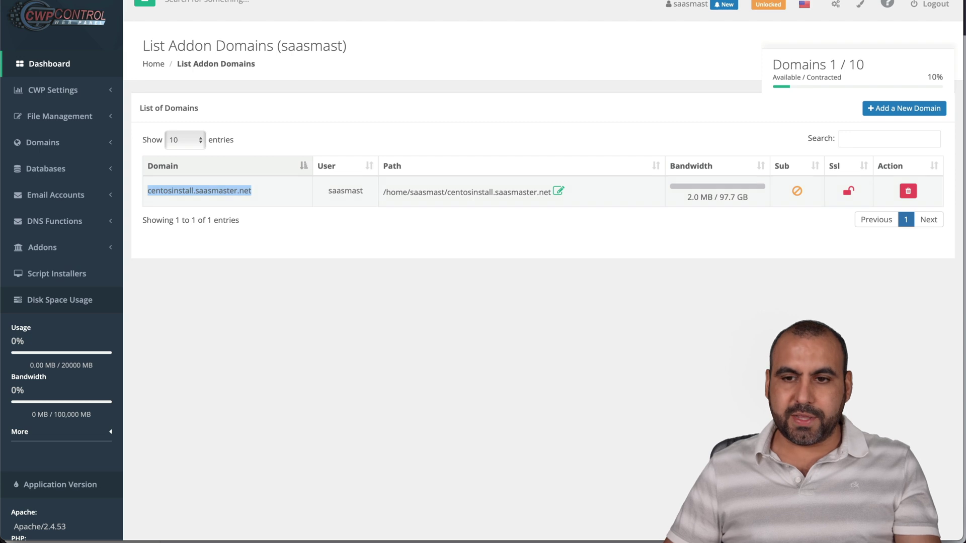
key(super+t)
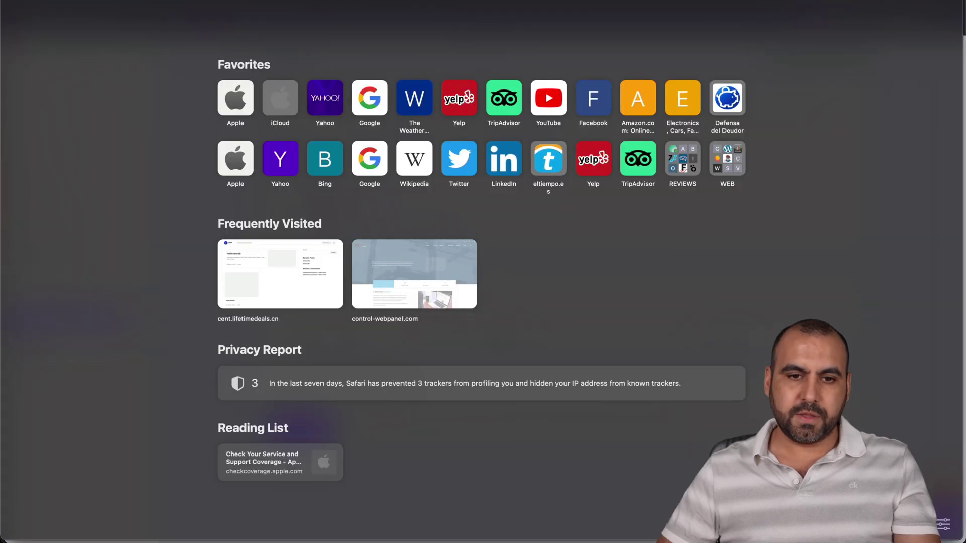
Load centosinstall.saasmaster.net to show the server's HTTP Test Page
key(super+v)
key(Return)
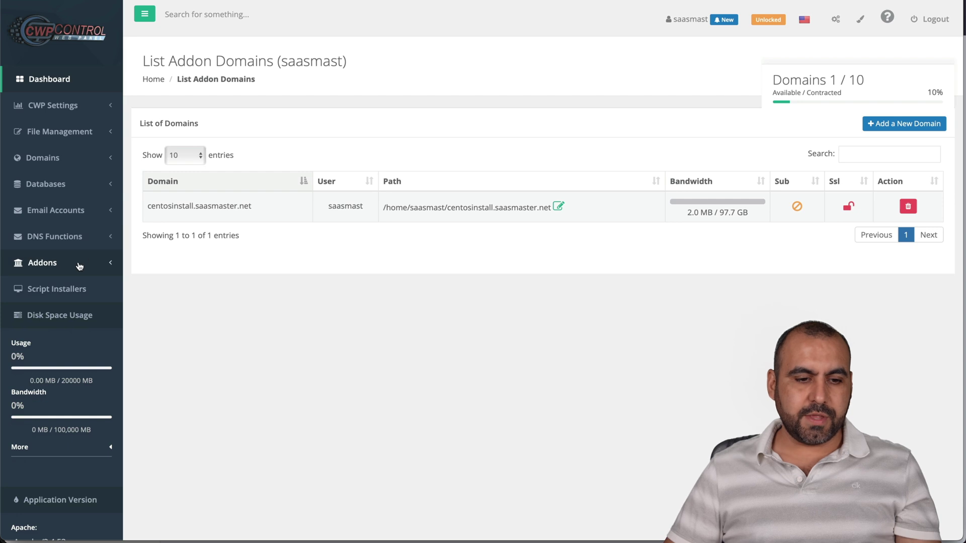
Start a WordPress install on centosinstall.saasmaster.net with an empty directory for root
click(76, 264)
click(50, 285)
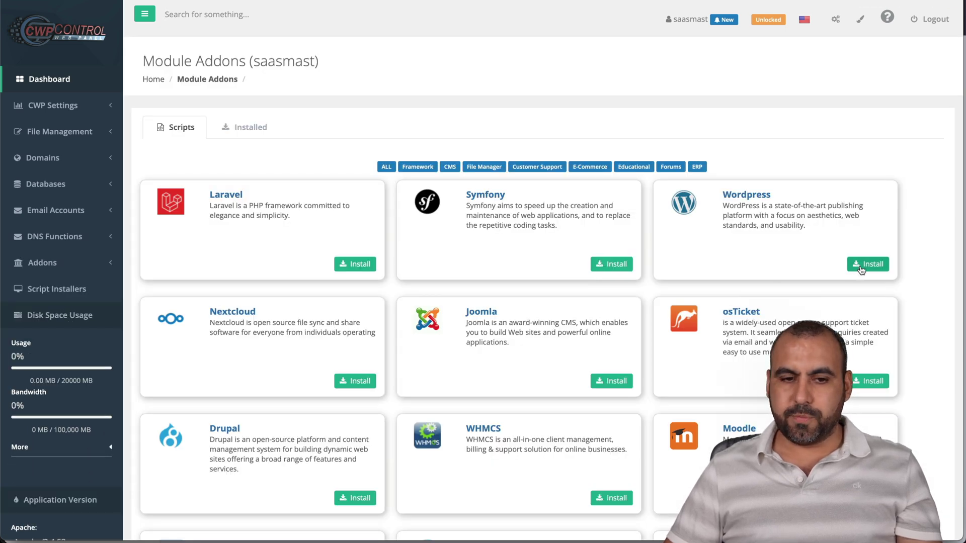
click(861, 267)
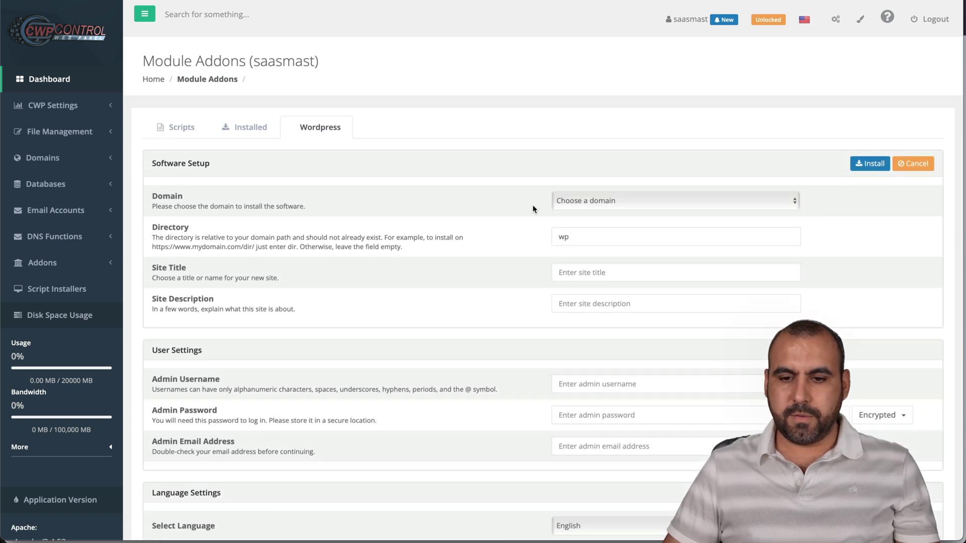
scroll(578, 208, down, 1)
scroll(578, 205, down, 1)
click(591, 139)
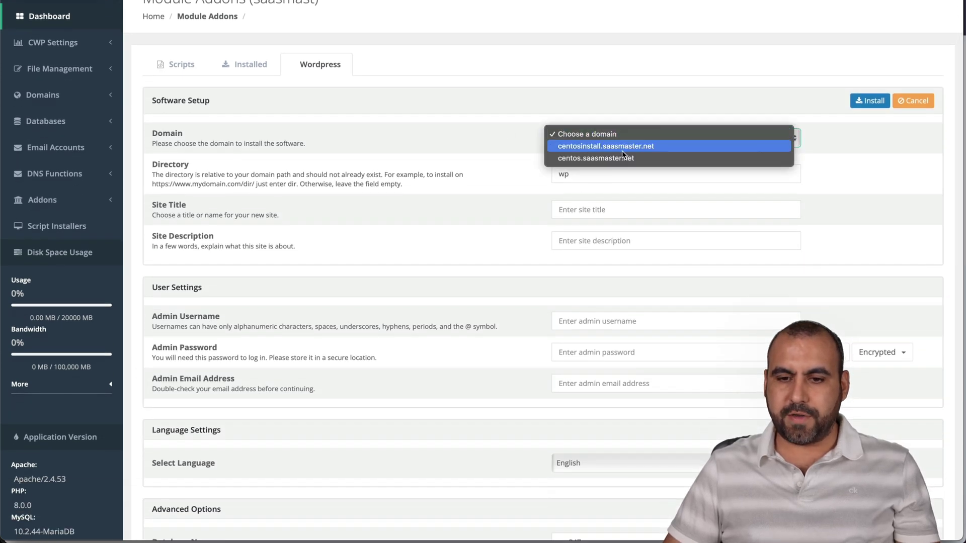
click(581, 147)
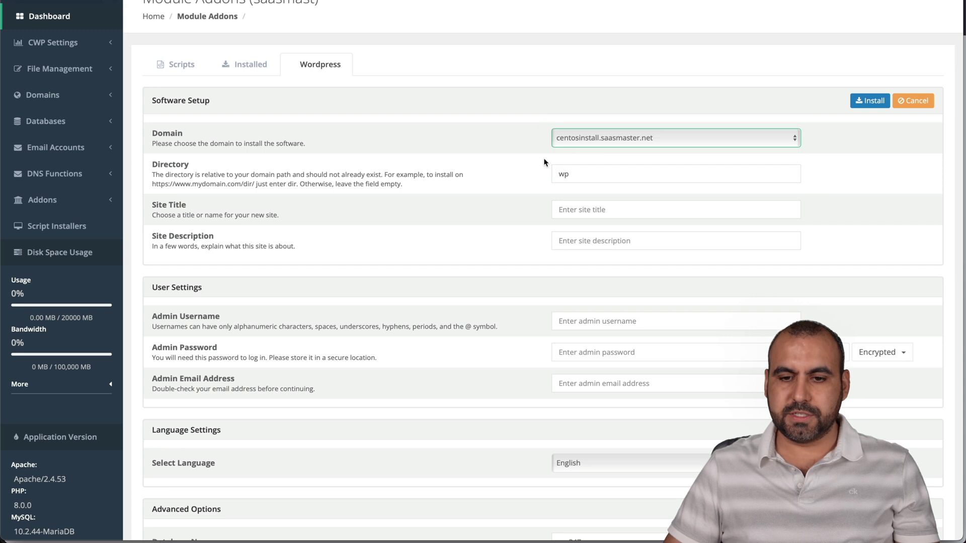
double_click(584, 176)
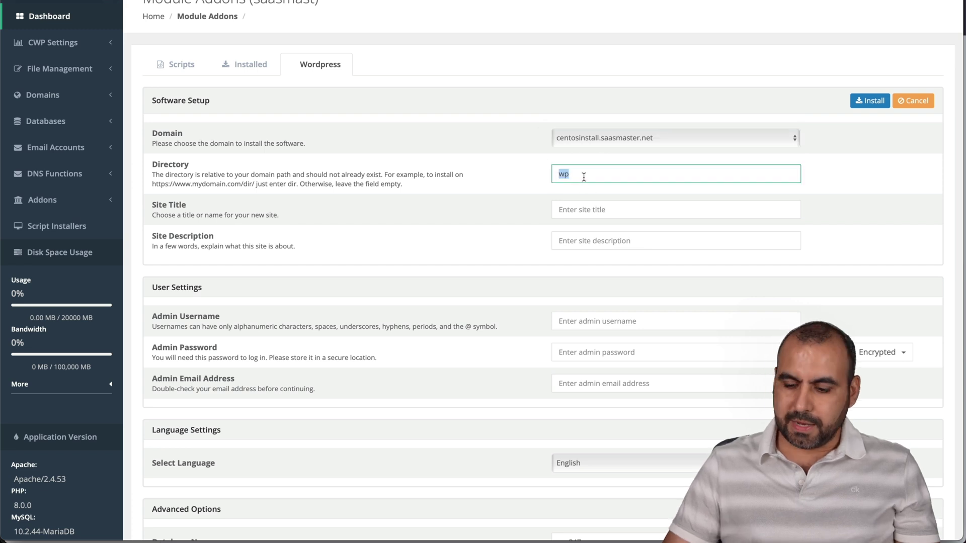
key(BackSpace)
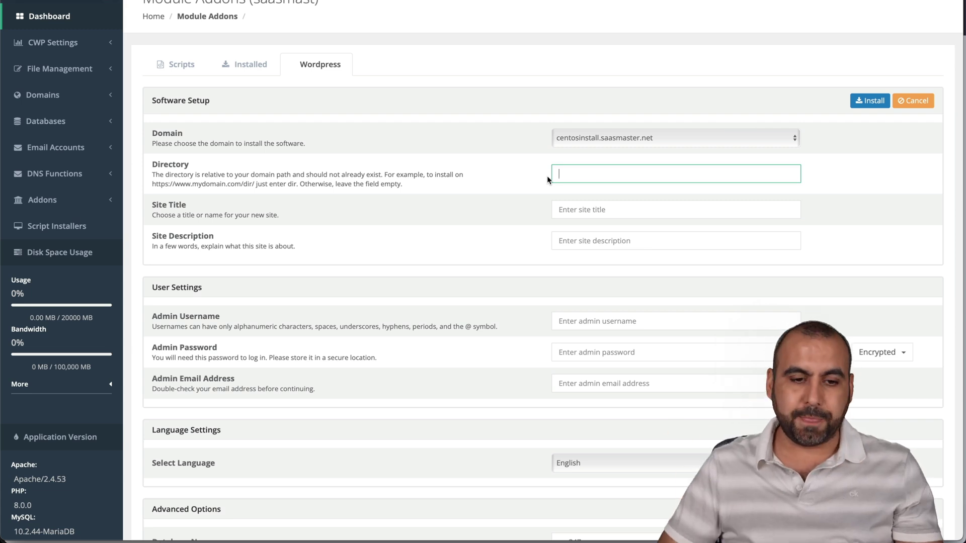
Set the site title to 'new site' and the description to 'new'
scroll(548, 176, down, 1)
click(577, 179)
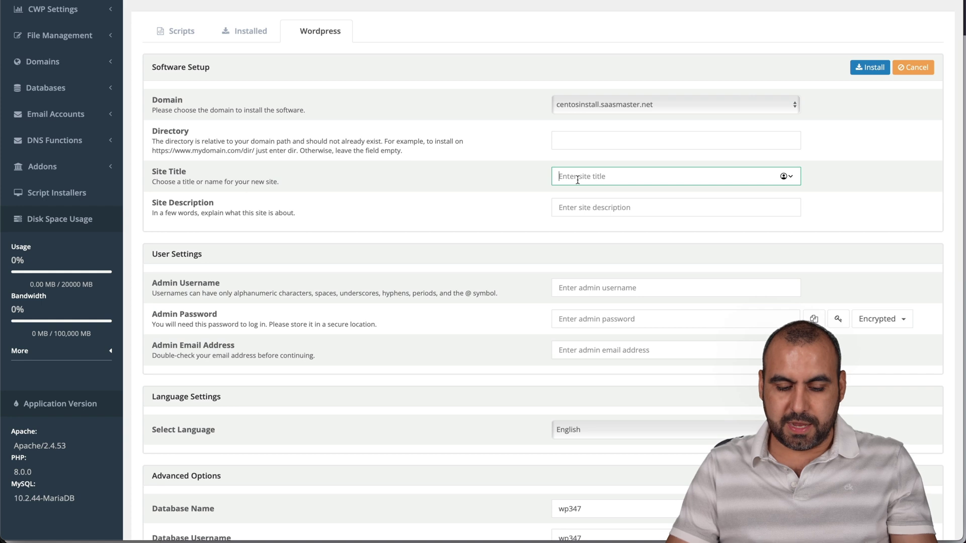
text(new site)
click(580, 202)
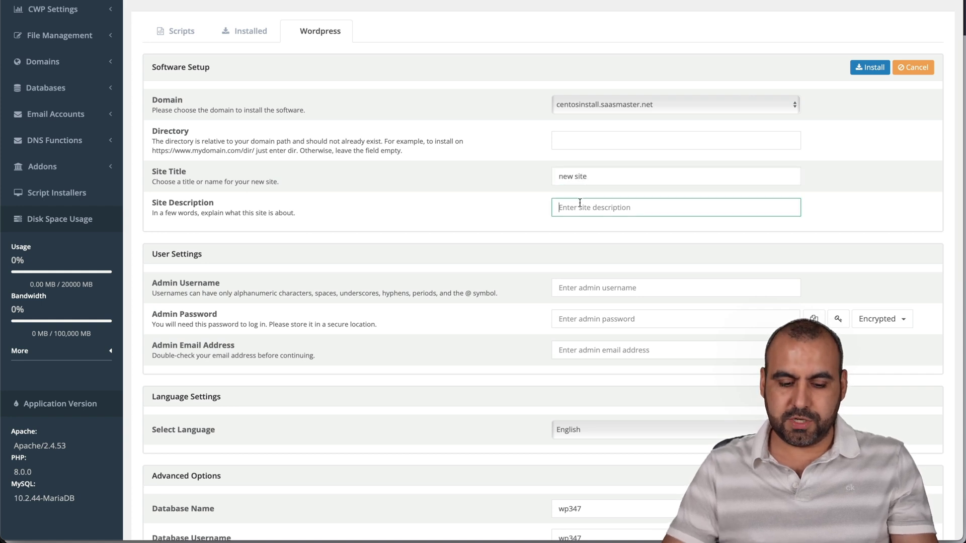
text(new site)
scroll(509, 267, down, 3)
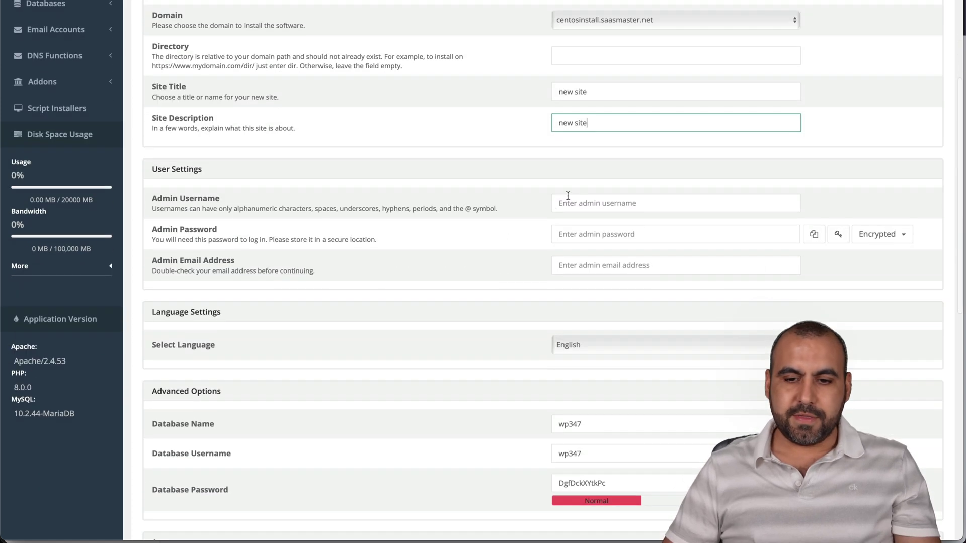
Enter admin username saasmaster, the admin password and the admin e-mail address
click(594, 203)
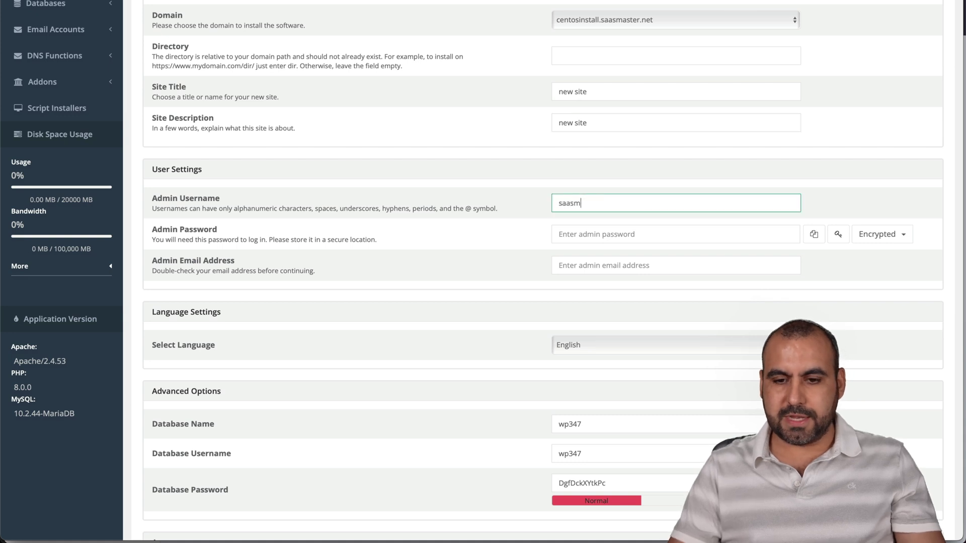
key(Tab)
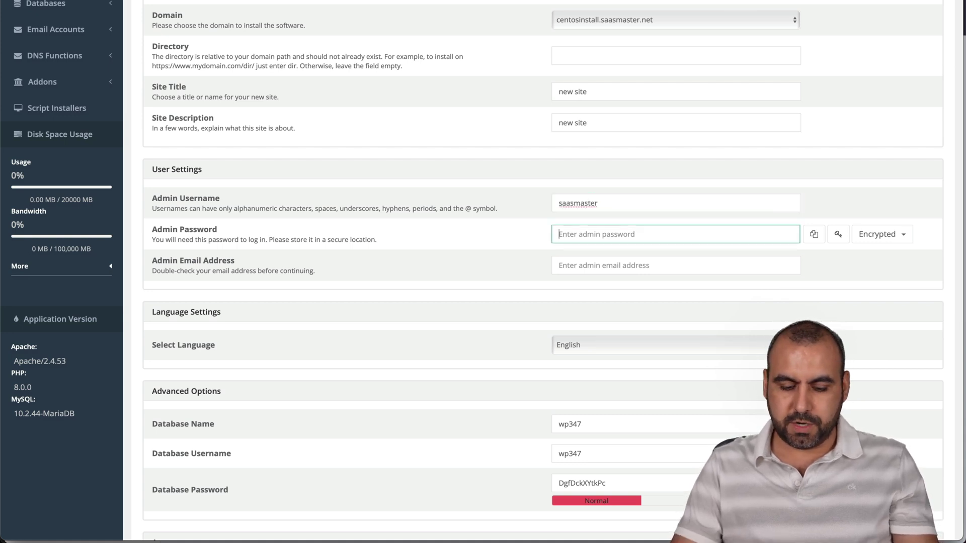
key(Tab)
Choose the Inspiro theme and submit the WordPress installation
scroll(582, 274, down, 5)
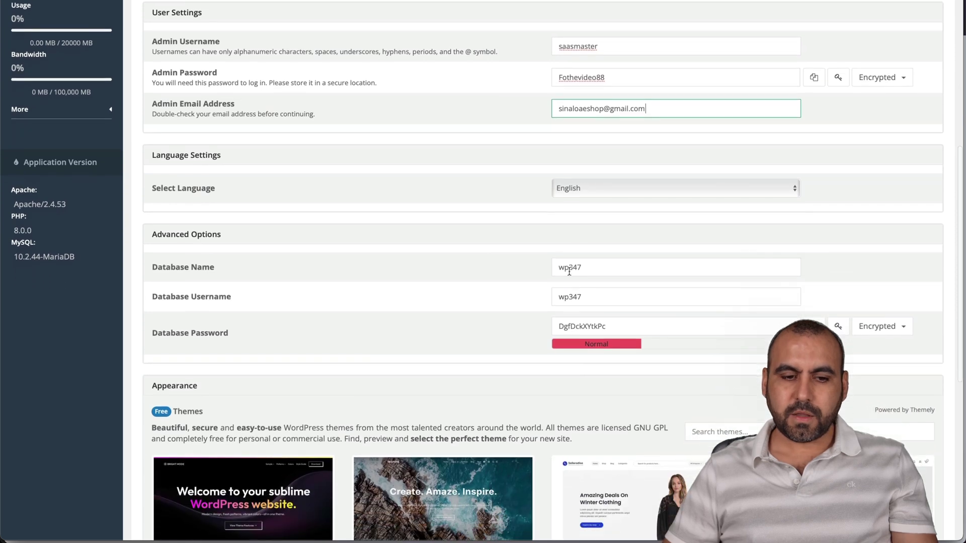
scroll(610, 287, down, 5)
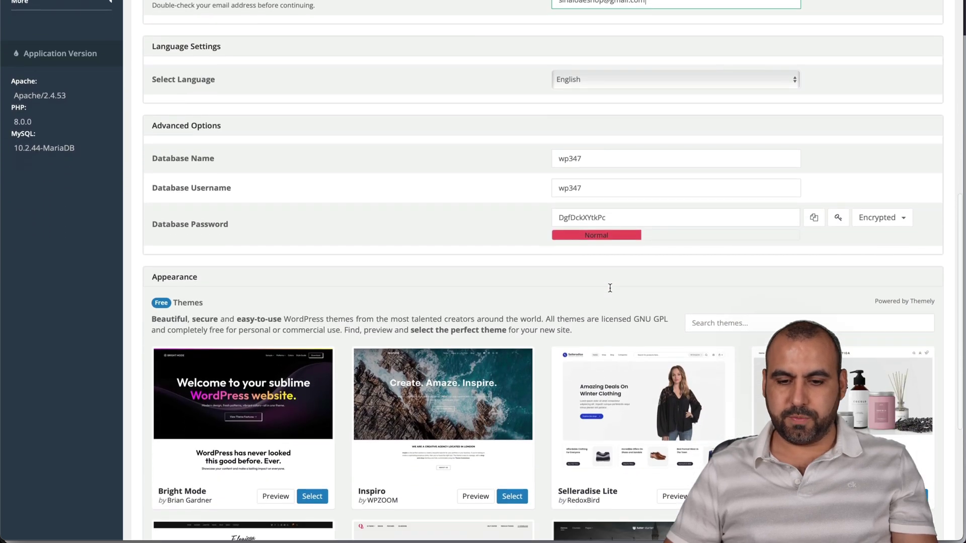
scroll(500, 166, down, 3)
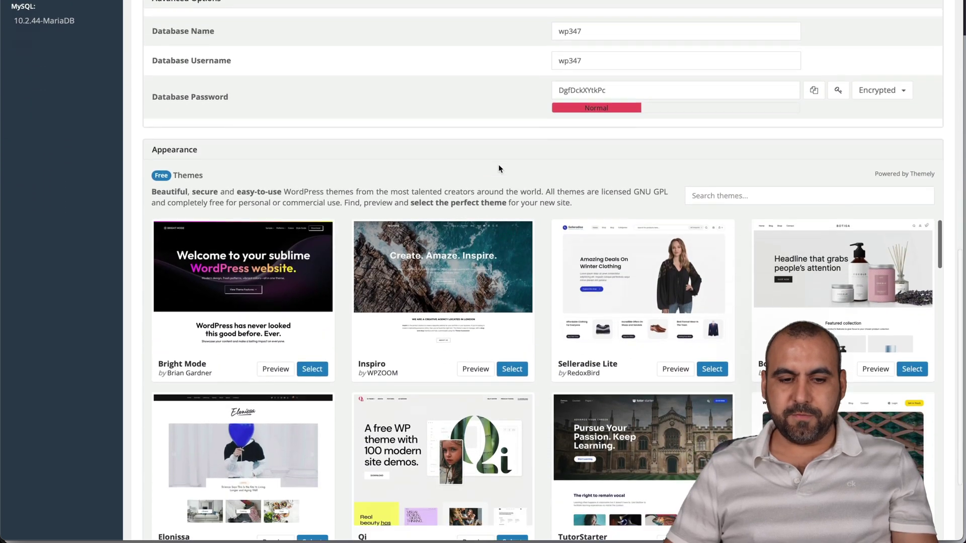
click(512, 310)
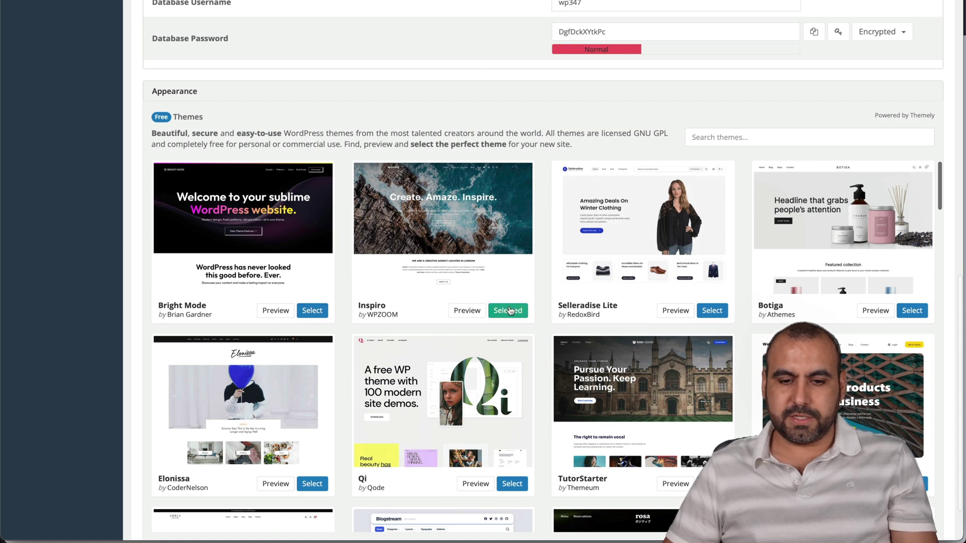
scroll(514, 352, down, 10)
scroll(514, 359, down, 15)
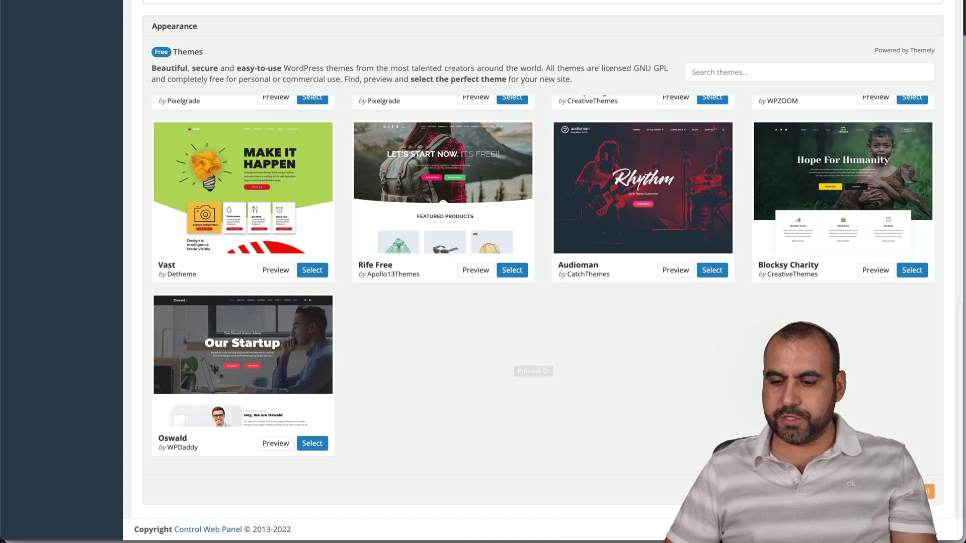
click(923, 492)
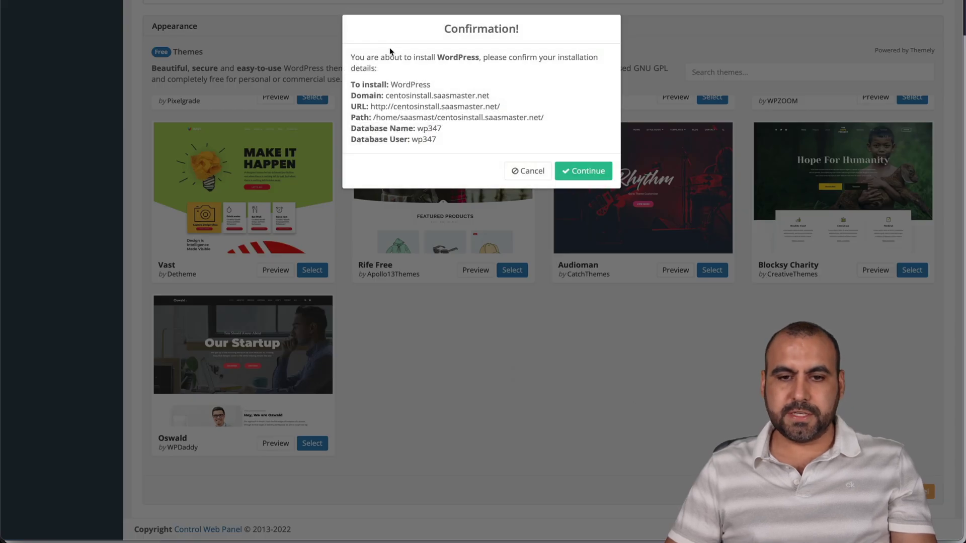
Confirm the WordPress install on centosinstall.saasmaster.net despite the non-empty path warning, then reload the subdomain
click(598, 174)
click(577, 143)
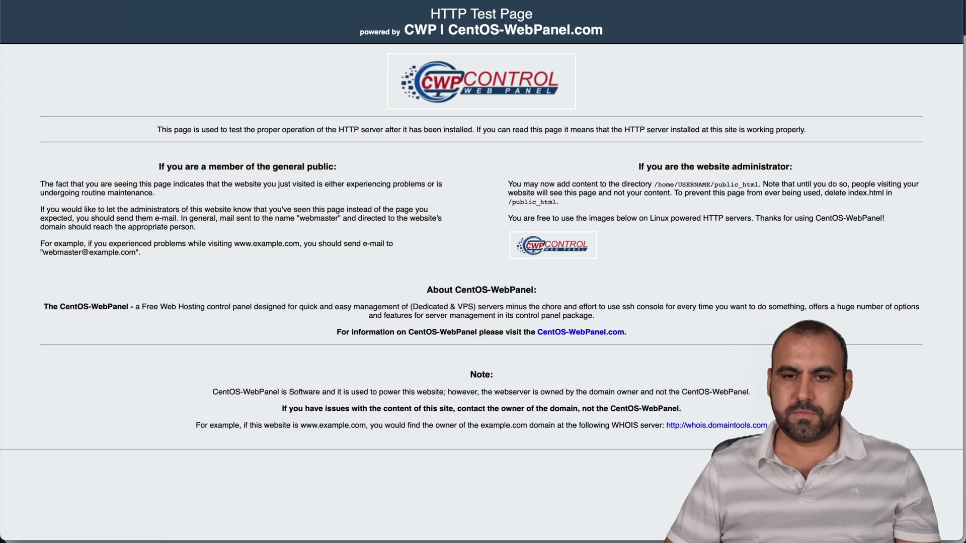
key(super+r)
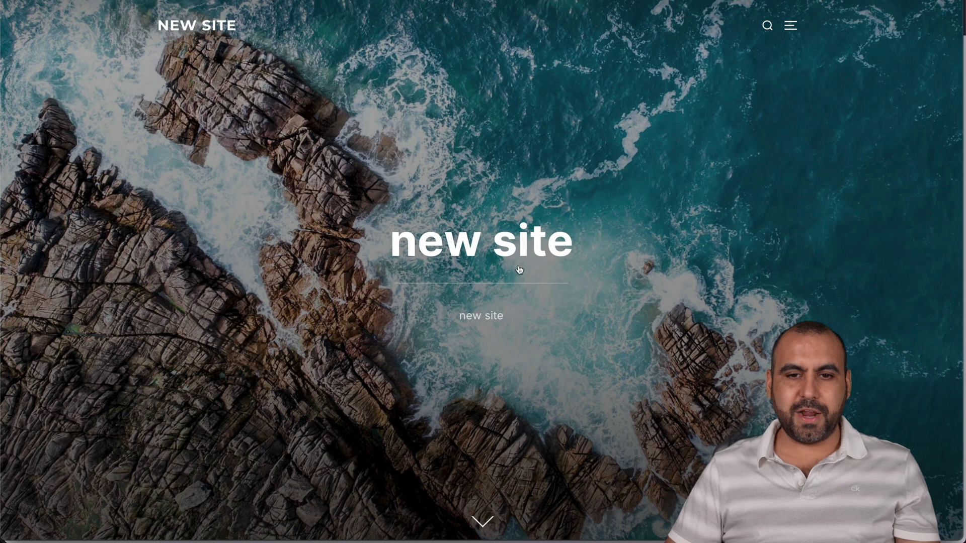
Scroll through the new site's Inspiro homepage, then go back to CWP's WordPress installations list
scroll(391, 357, down, 8)
scroll(391, 360, up, 6)
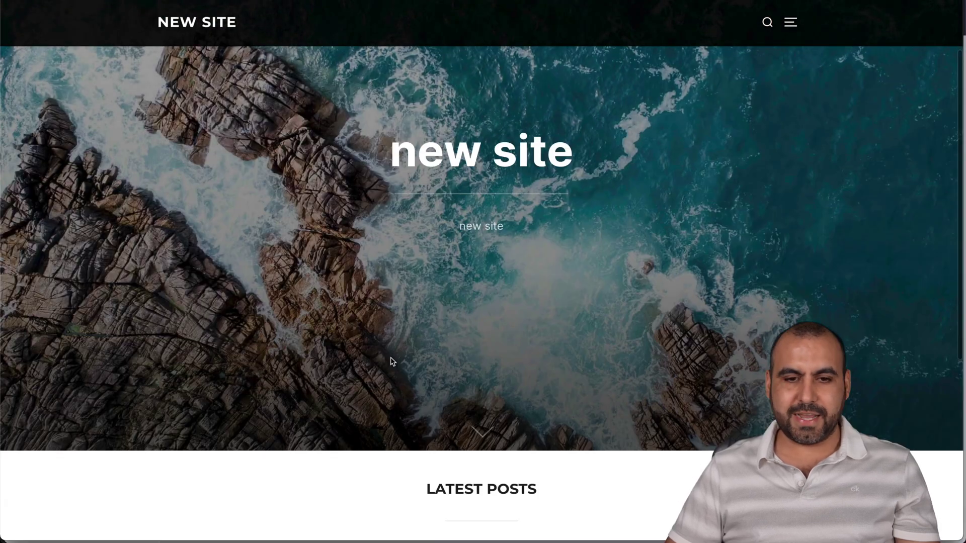
scroll(392, 362, up, 2)
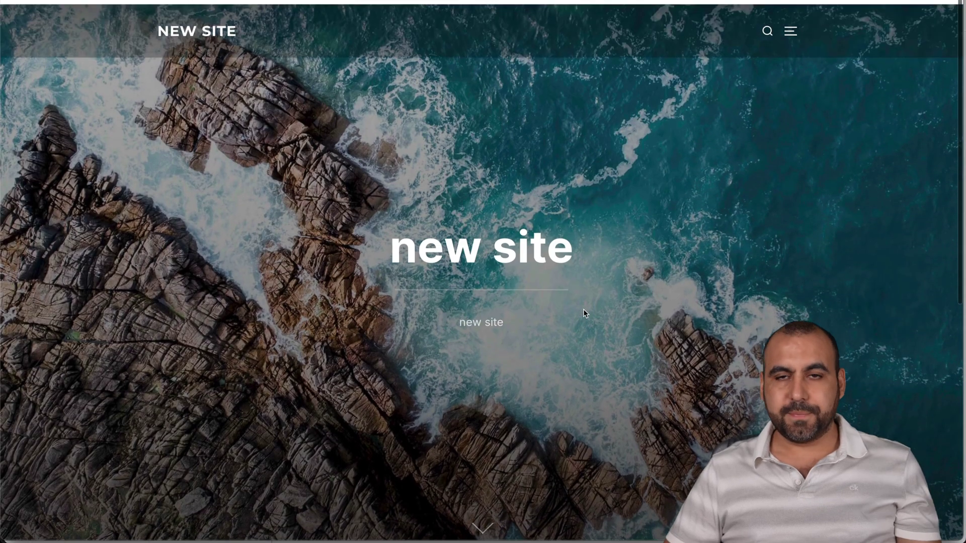
key(super+l)
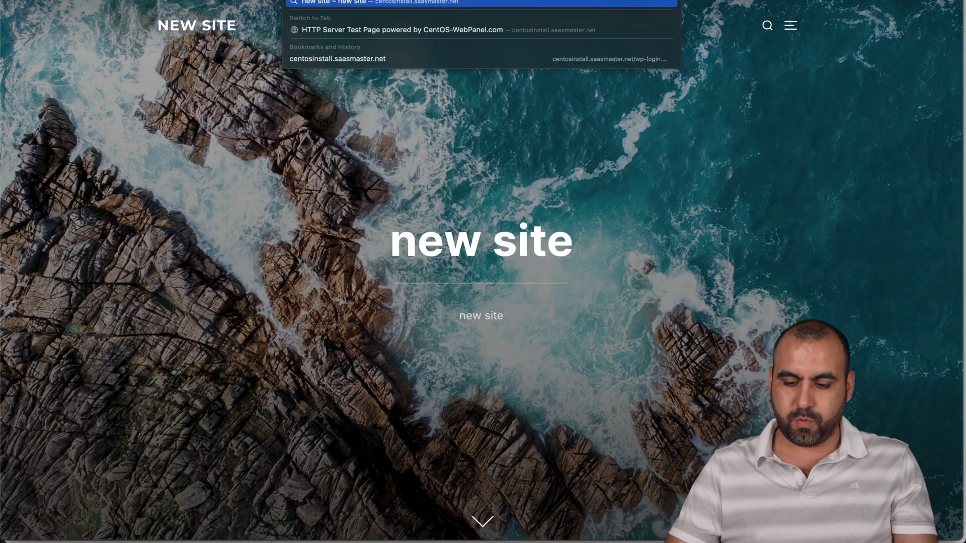
key(Return)
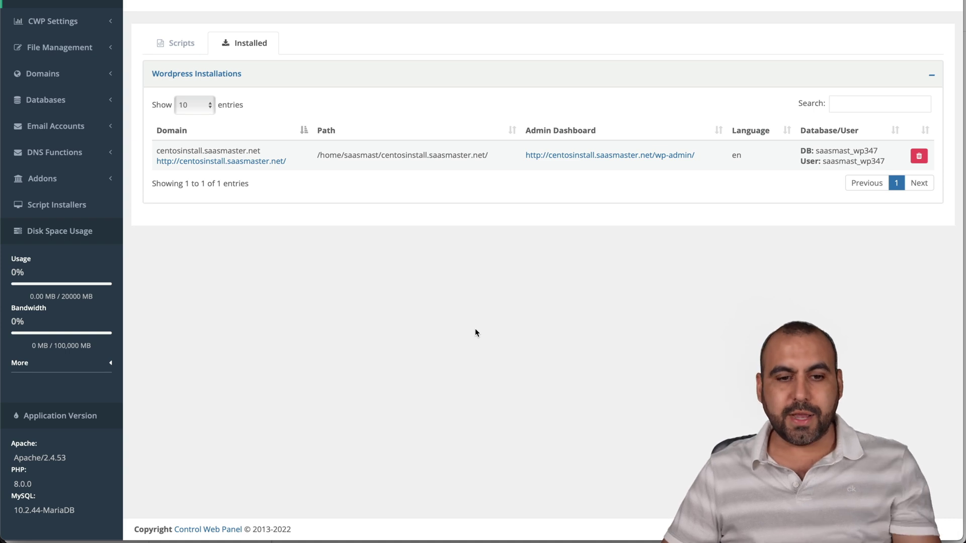
Scroll the installed scripts page and clear the highlighted PHP version text
scroll(165, 194, up, 3)
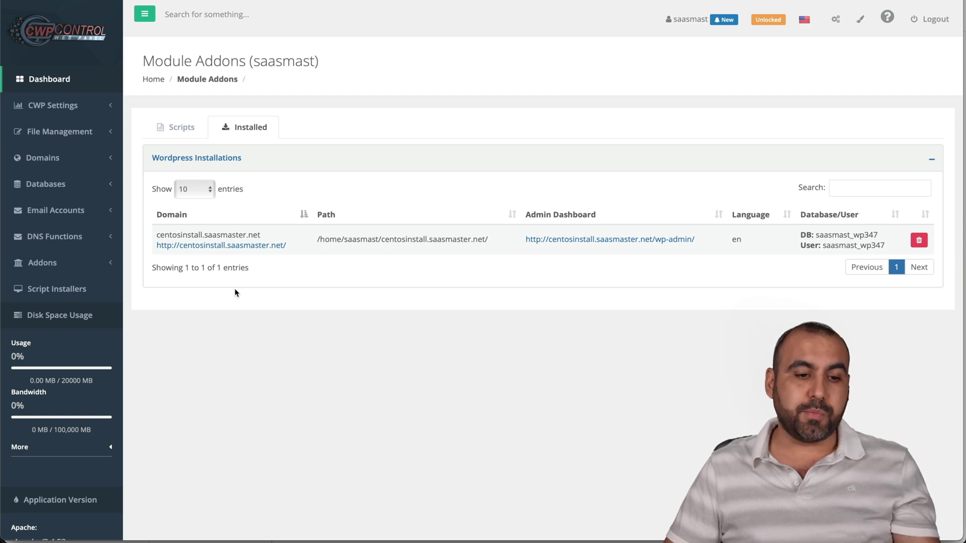
scroll(60, 390, down, 3)
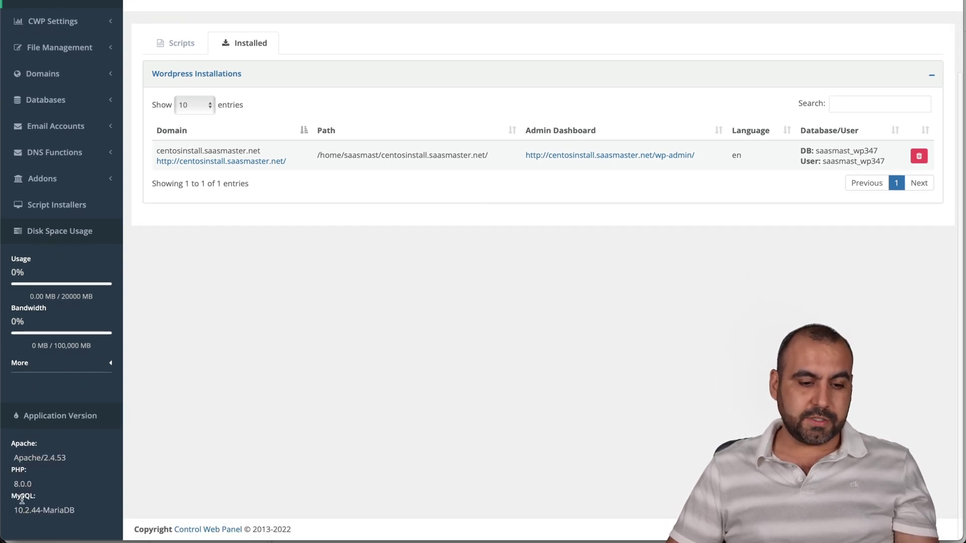
drag(14, 489, 48, 484)
click(49, 484)
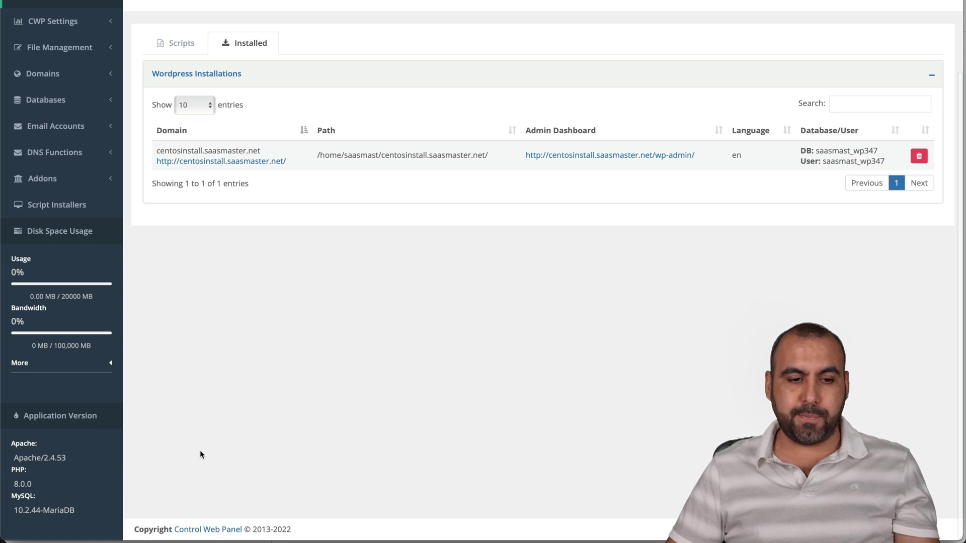
scroll(200, 450, up, 1)
scroll(200, 454, up, 2)
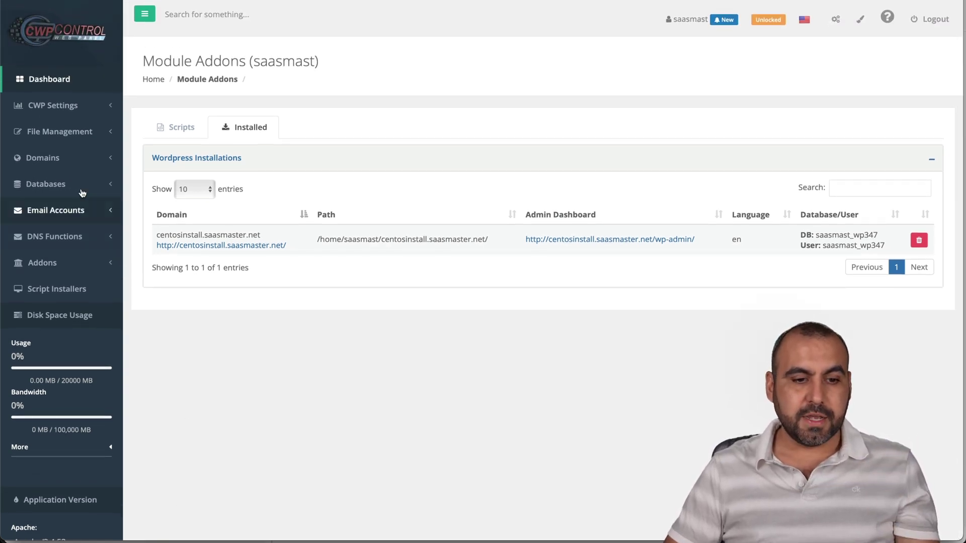
Expand the Email Accounts, DNS Functions, Addons and CWP Settings sidebar sections
click(90, 211)
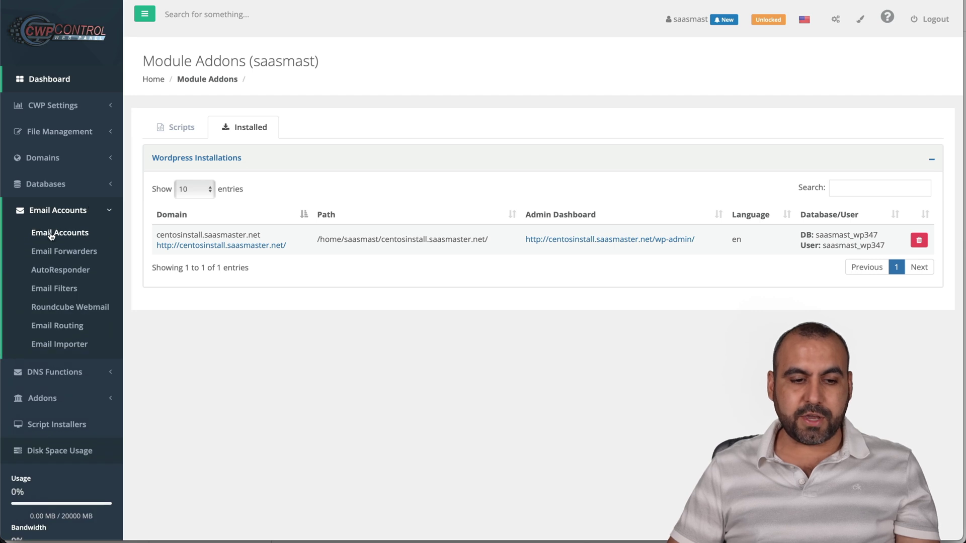
click(63, 372)
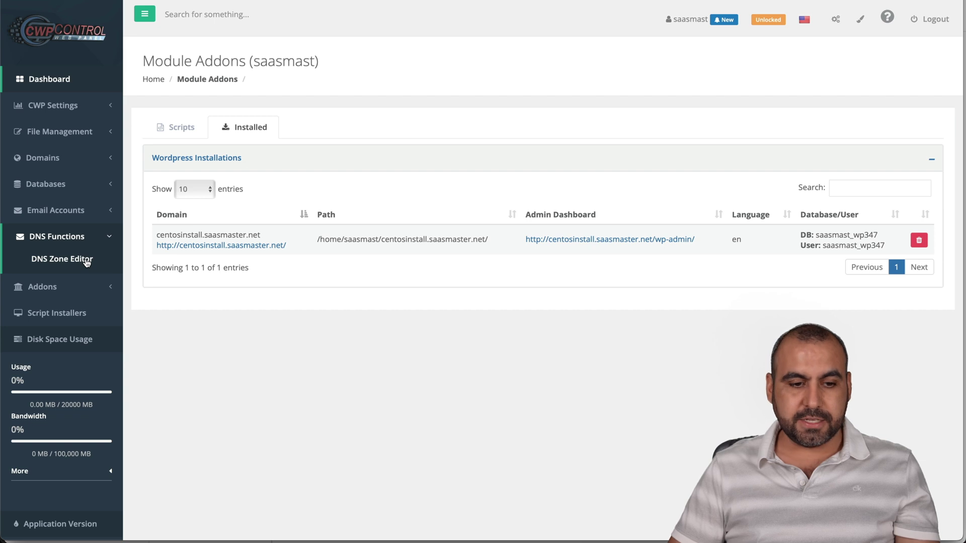
click(85, 287)
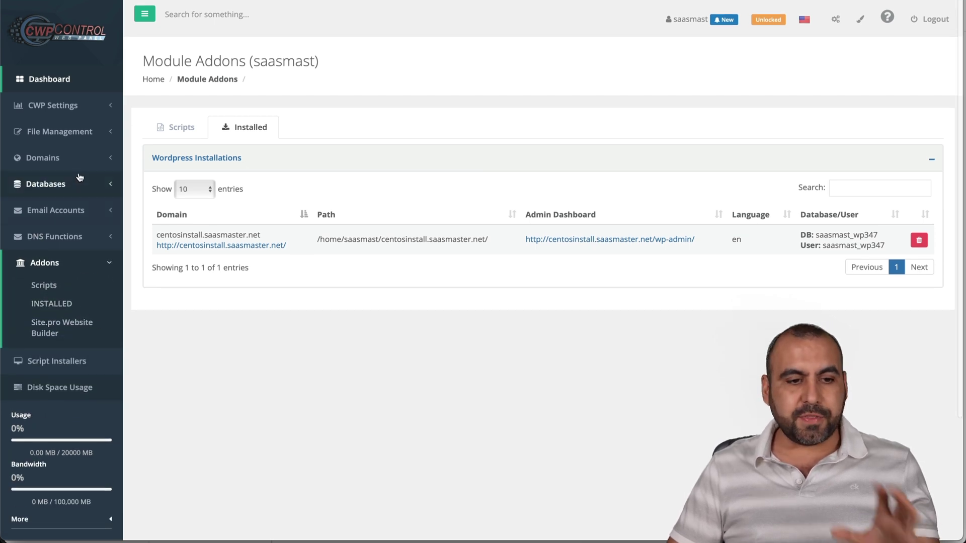
click(82, 115)
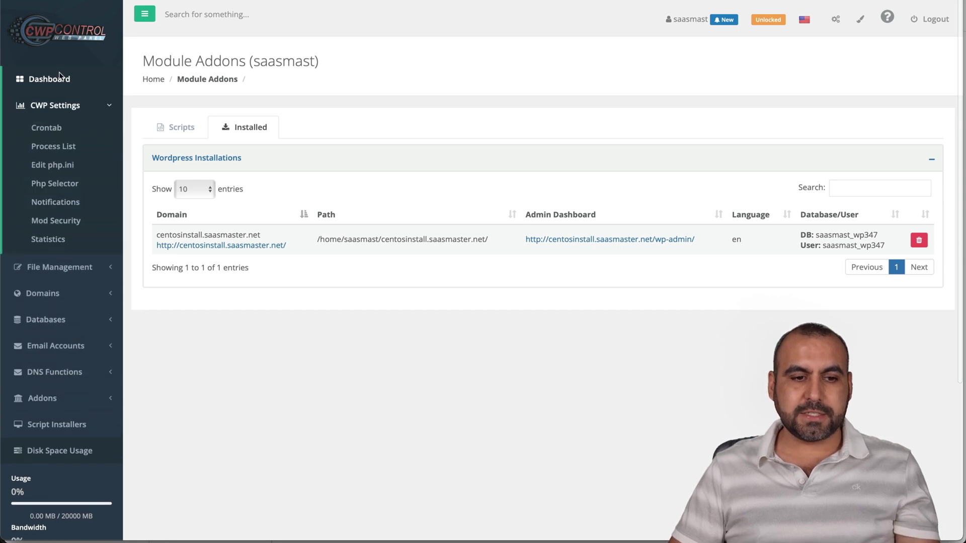